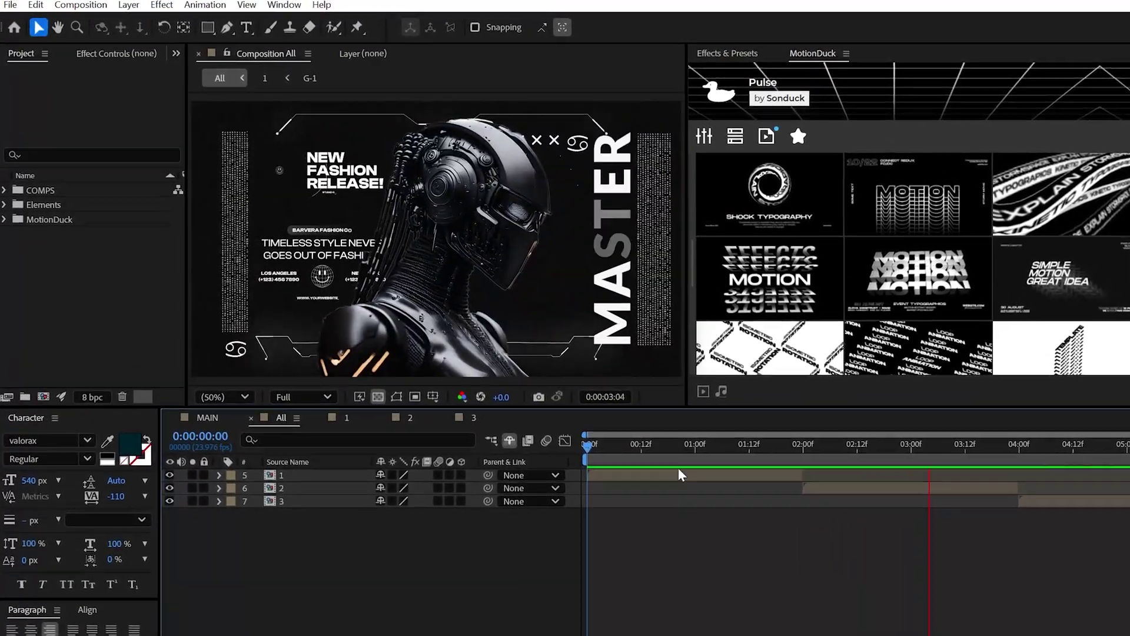
Step: Change the three CYBER titles' font to NCL Rekron Regular
click(713, 434)
drag(748, 456, 761, 457)
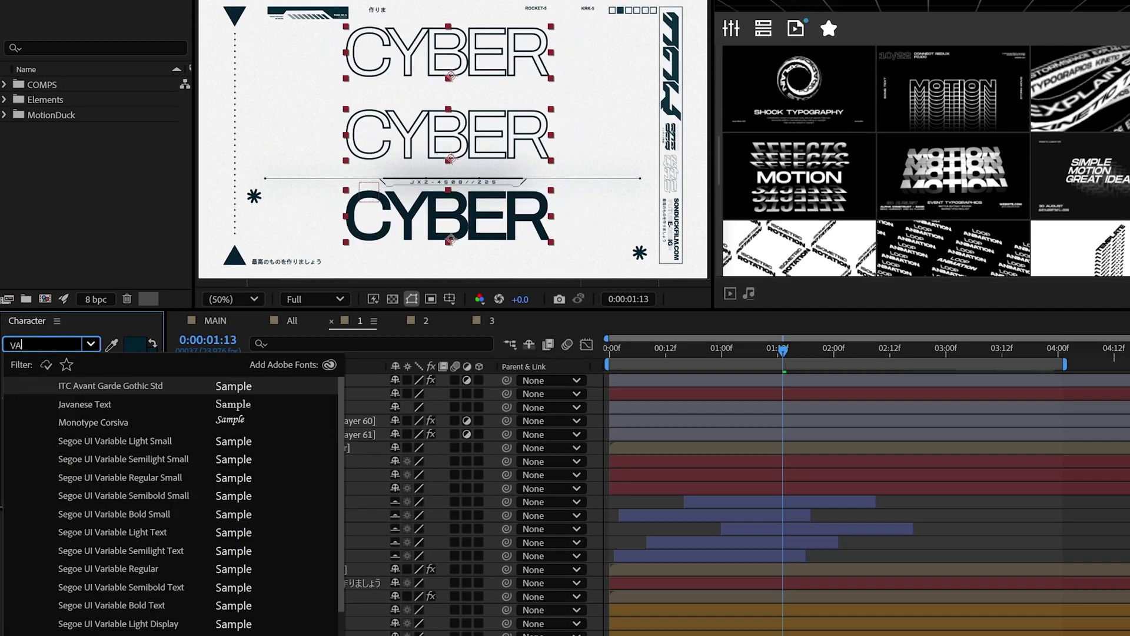
click(91, 391)
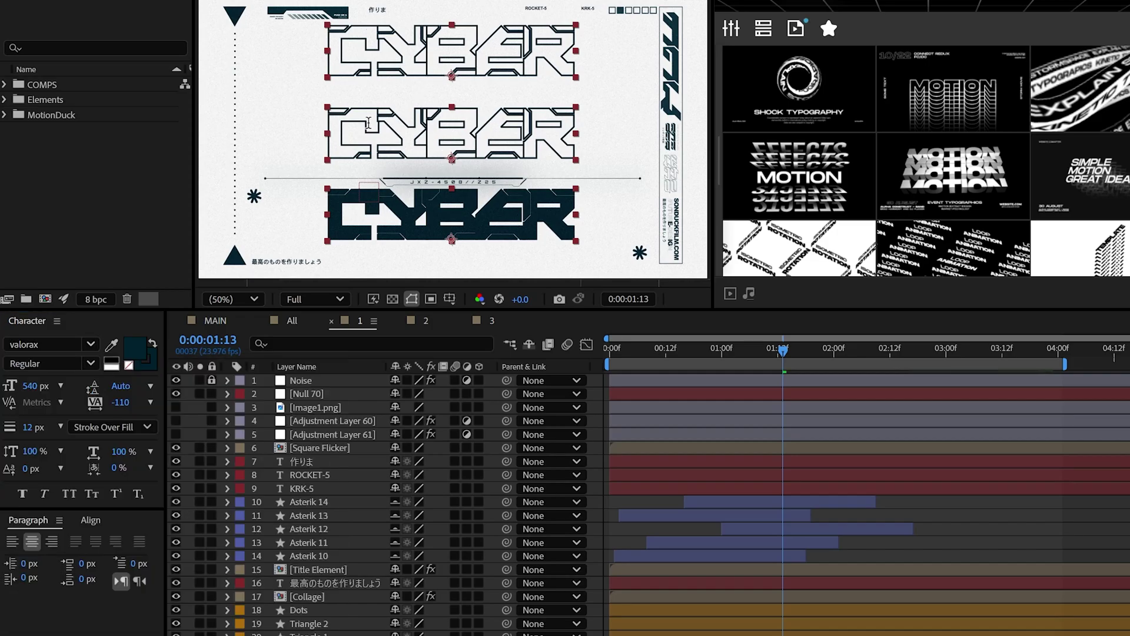
click(61, 338)
text(NCL)
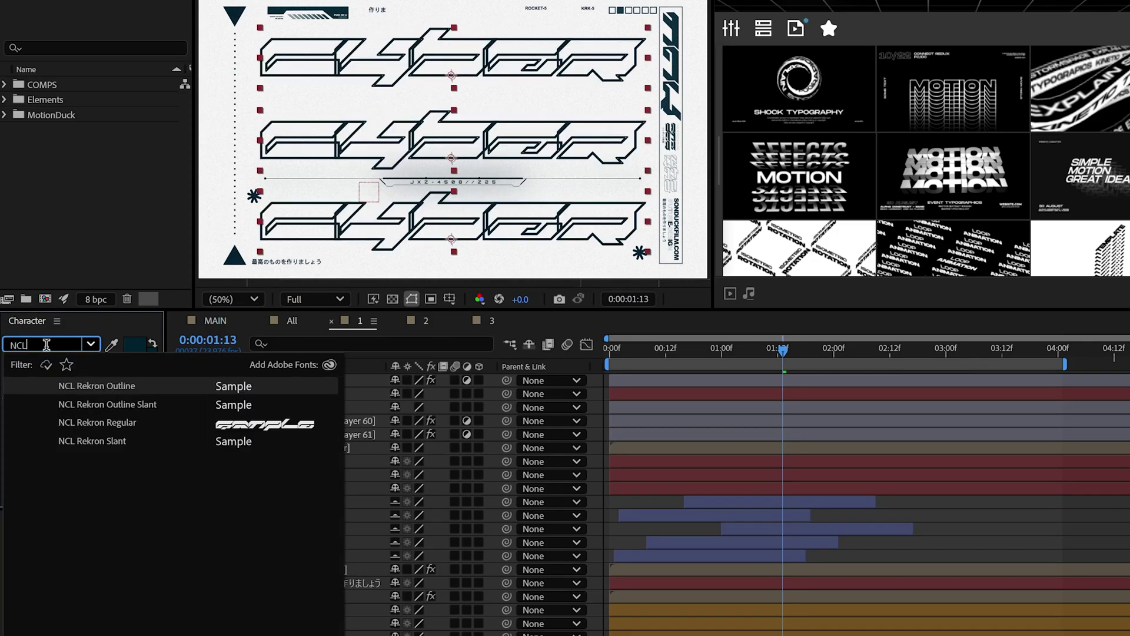
click(82, 423)
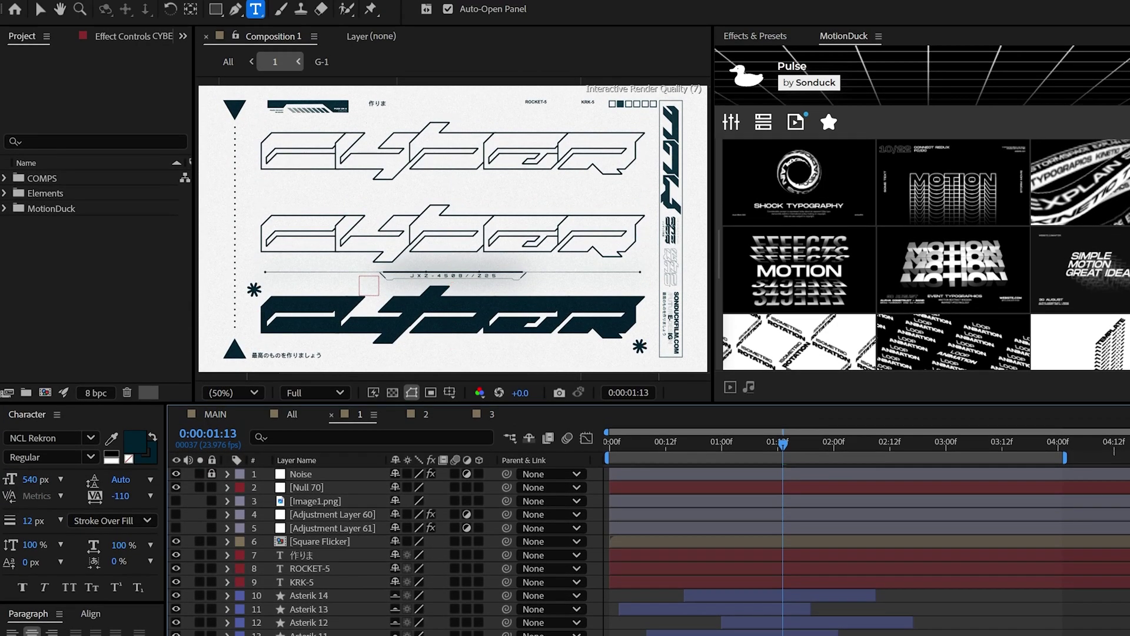
click(63, 438)
click(361, 157)
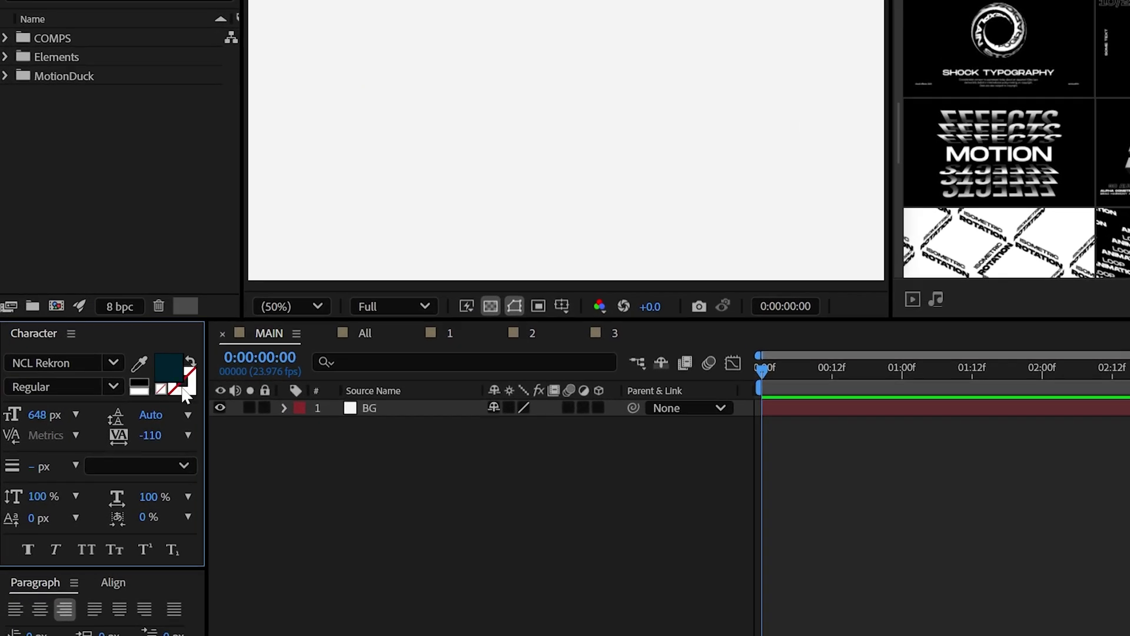
Step: Set the CYBER text stroke colour to a sampled dark teal
click(178, 382)
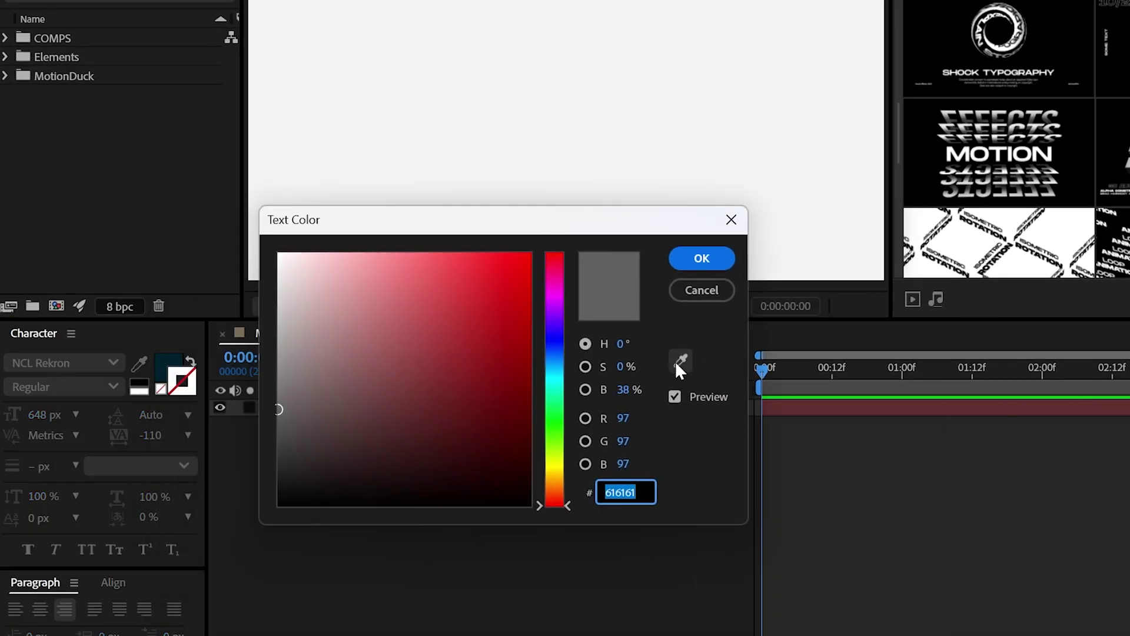
click(674, 360)
click(169, 363)
key(Return)
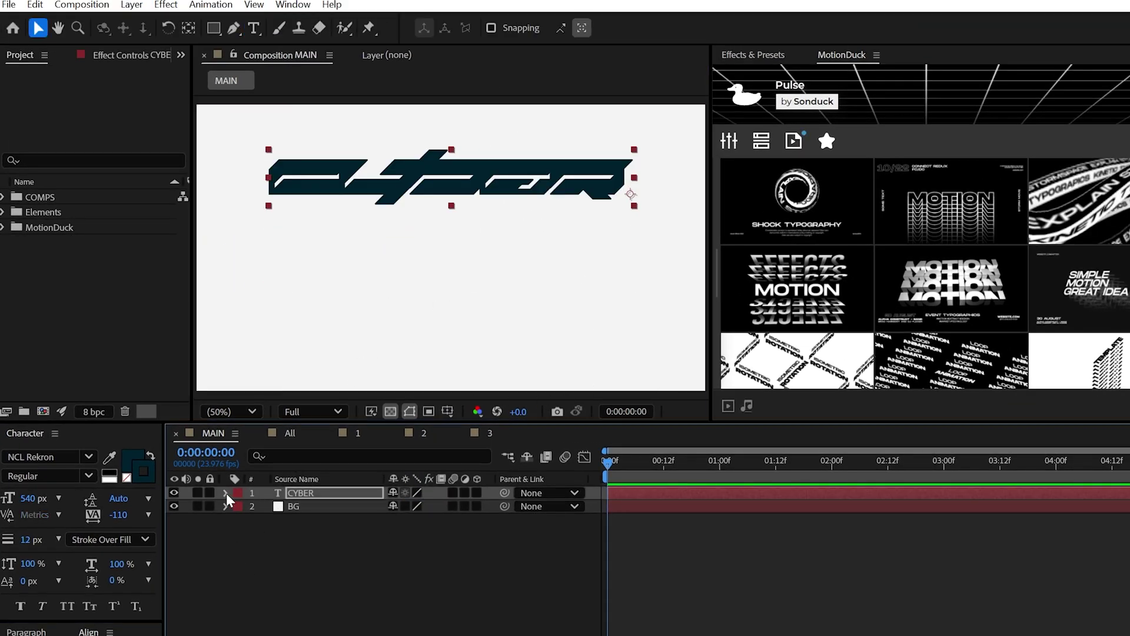
Step: Add a Fill Opacity animator to CYBER and keyframe it at frame 0
click(225, 492)
click(488, 506)
mouse_move(553, 549)
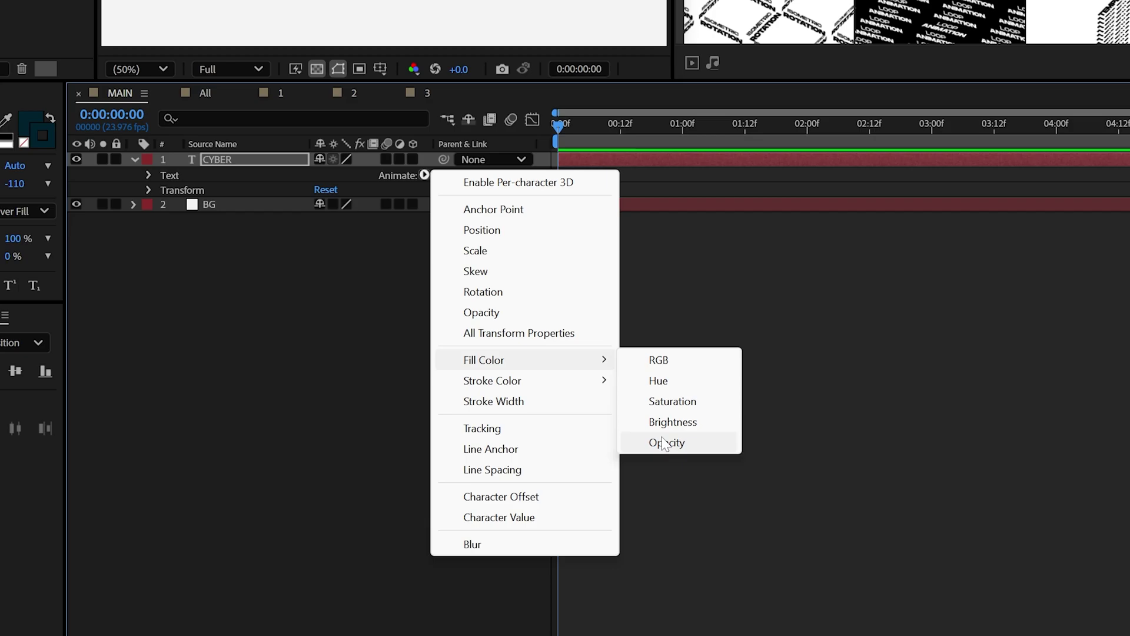
click(710, 621)
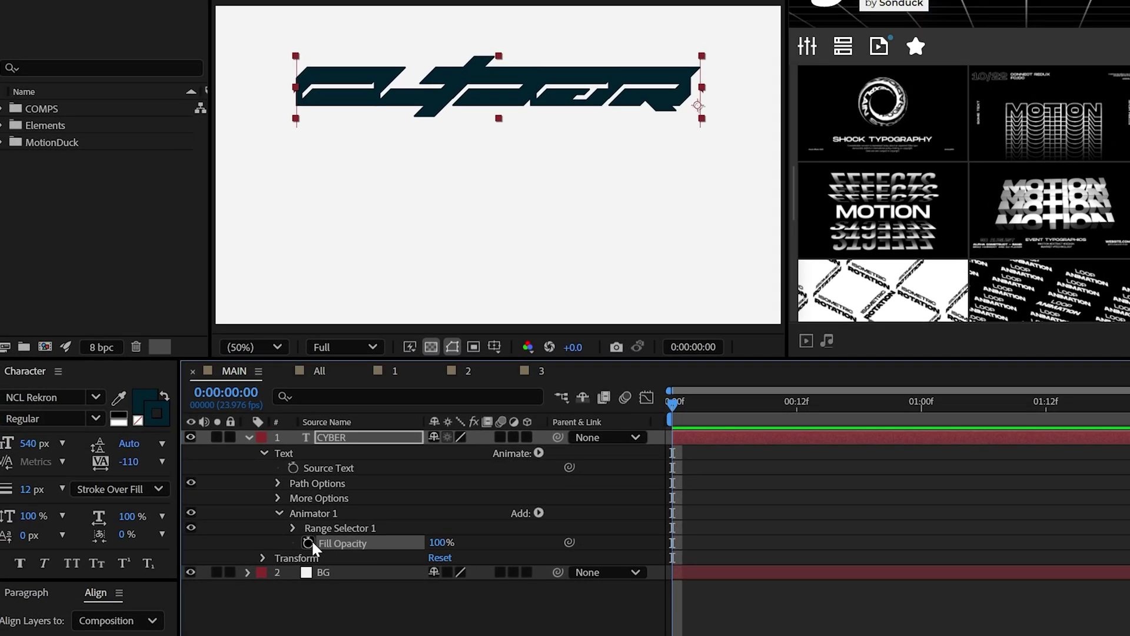
click(194, 264)
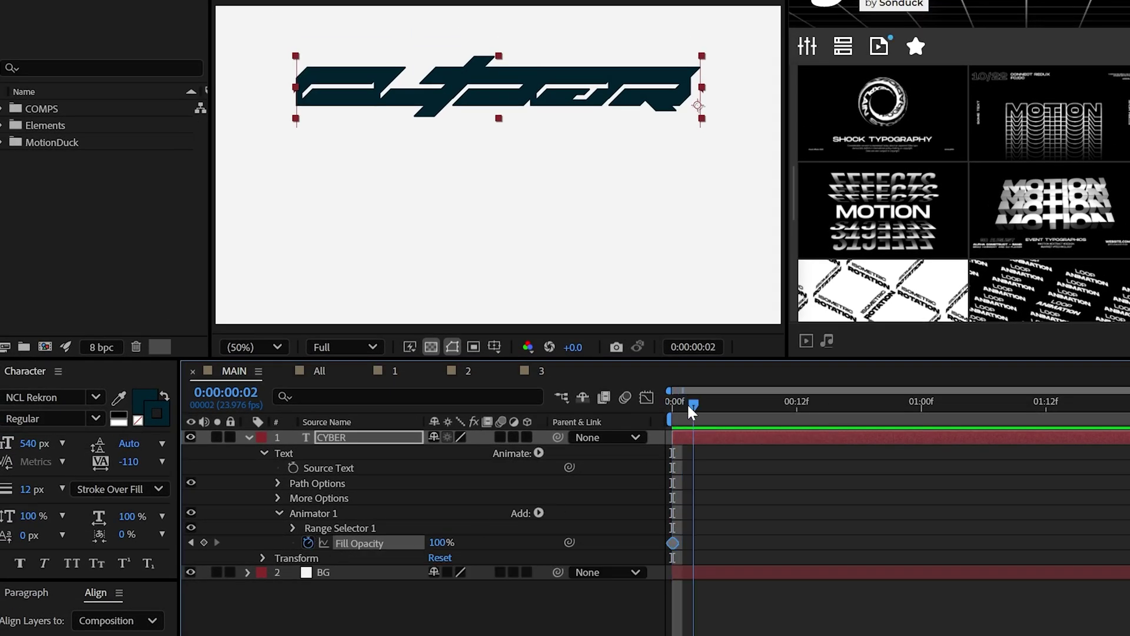
Step: Keyframe Fill Opacity at 100% on frame 3, 0% on frames 4 and 12
drag(694, 403, 698, 408)
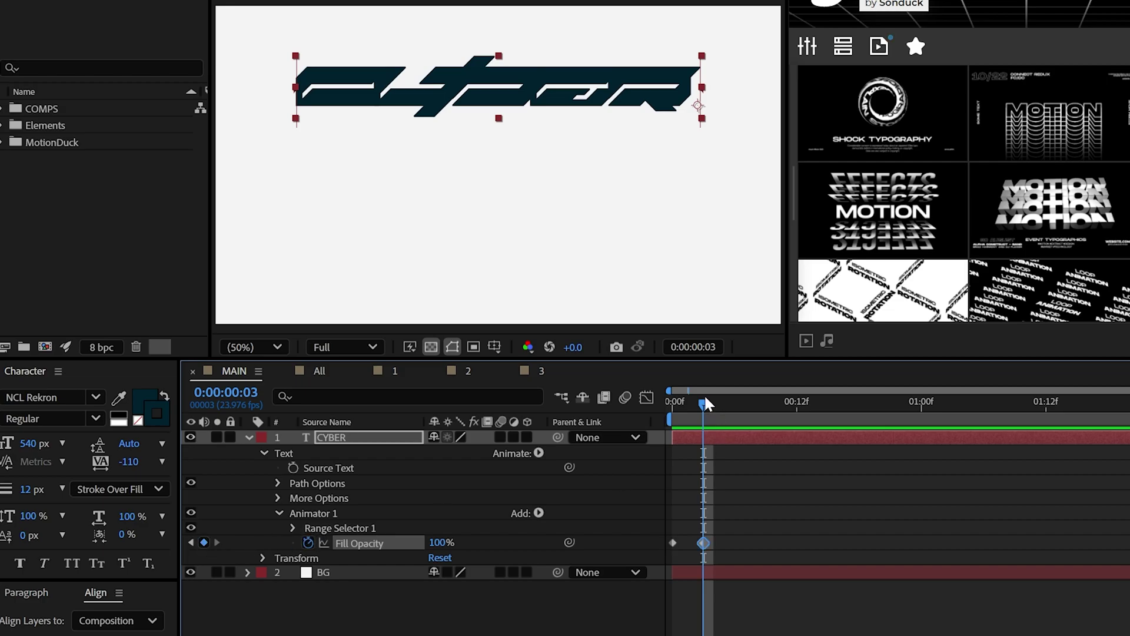
drag(706, 401, 713, 402)
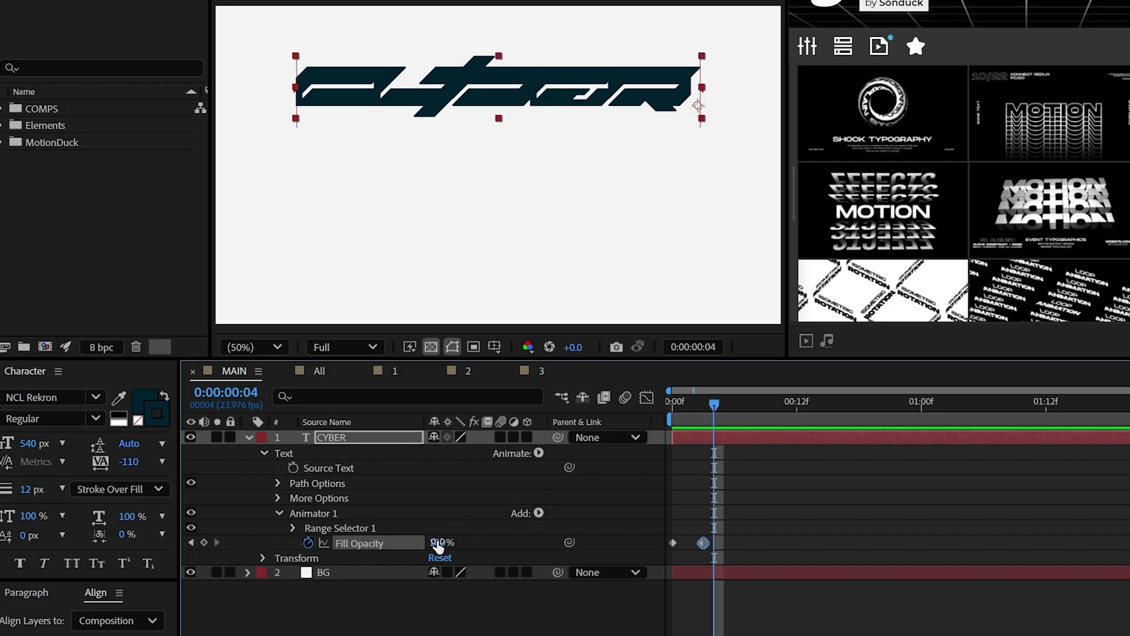
drag(437, 546, 366, 545)
key(F2)
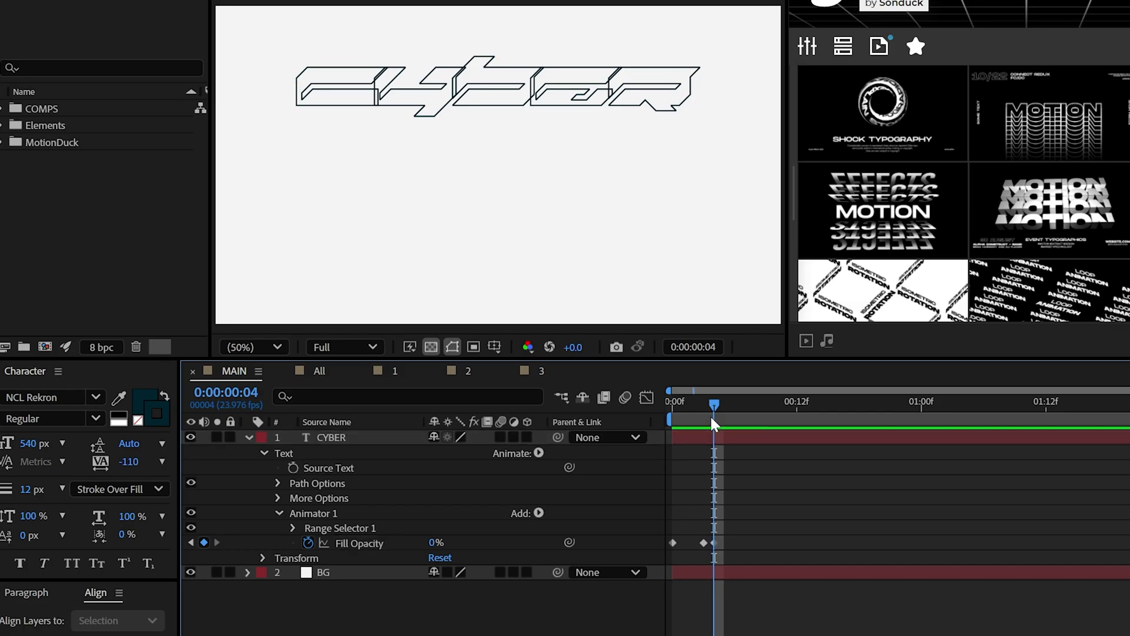
drag(714, 405, 795, 406)
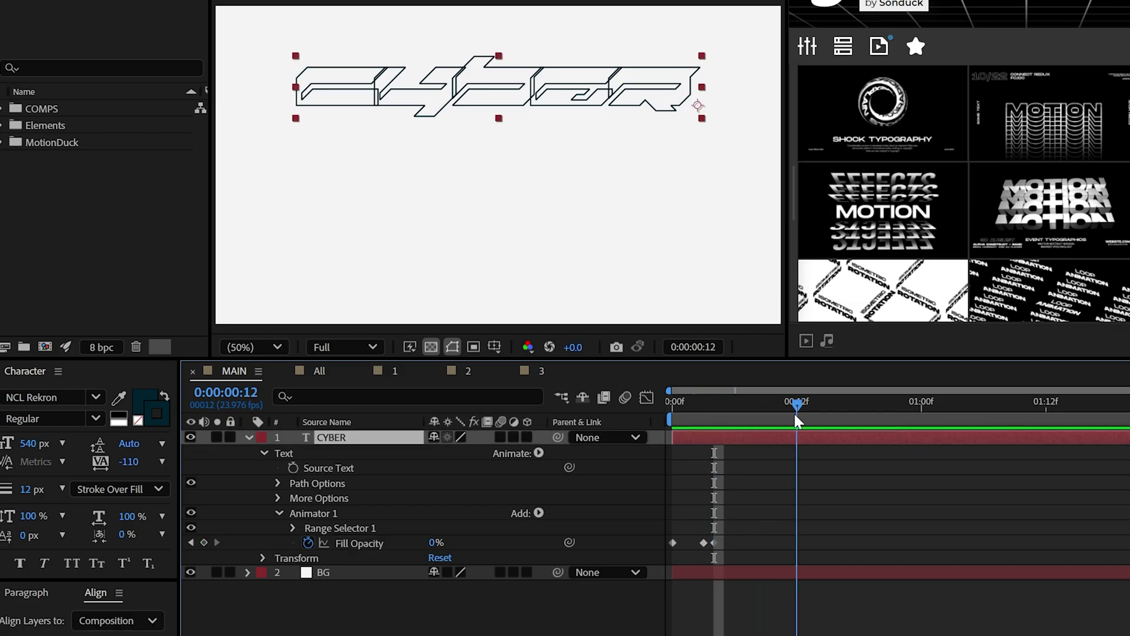
click(203, 542)
key(F2)
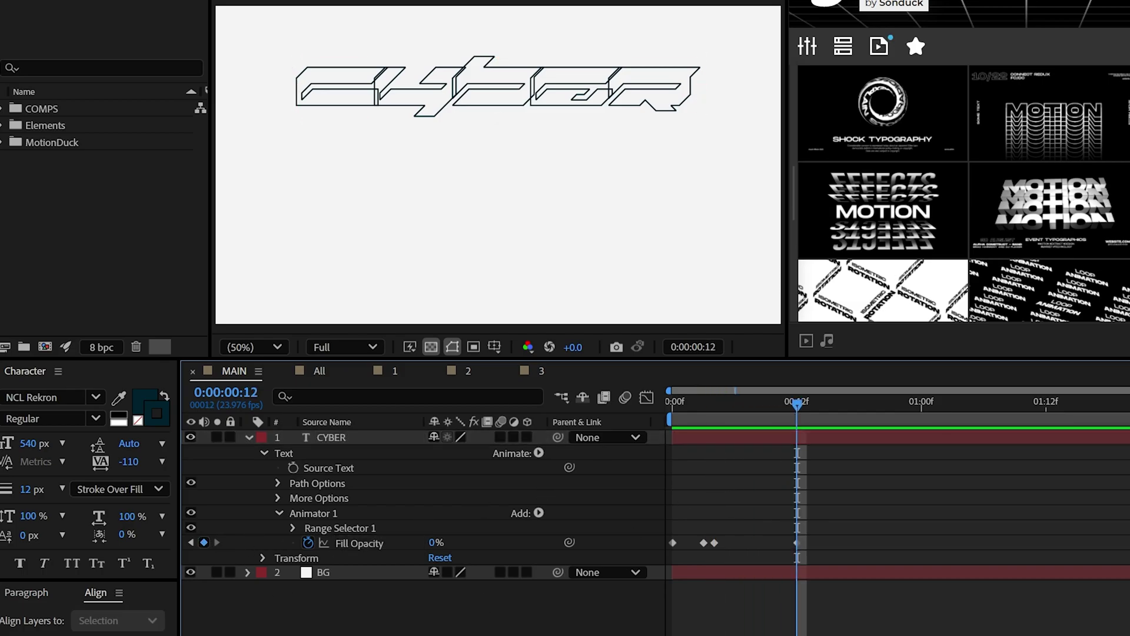
Step: Loop the CYBER Fill Opacity flicker with a loopOut() expression and preview it
alt+click(307, 539)
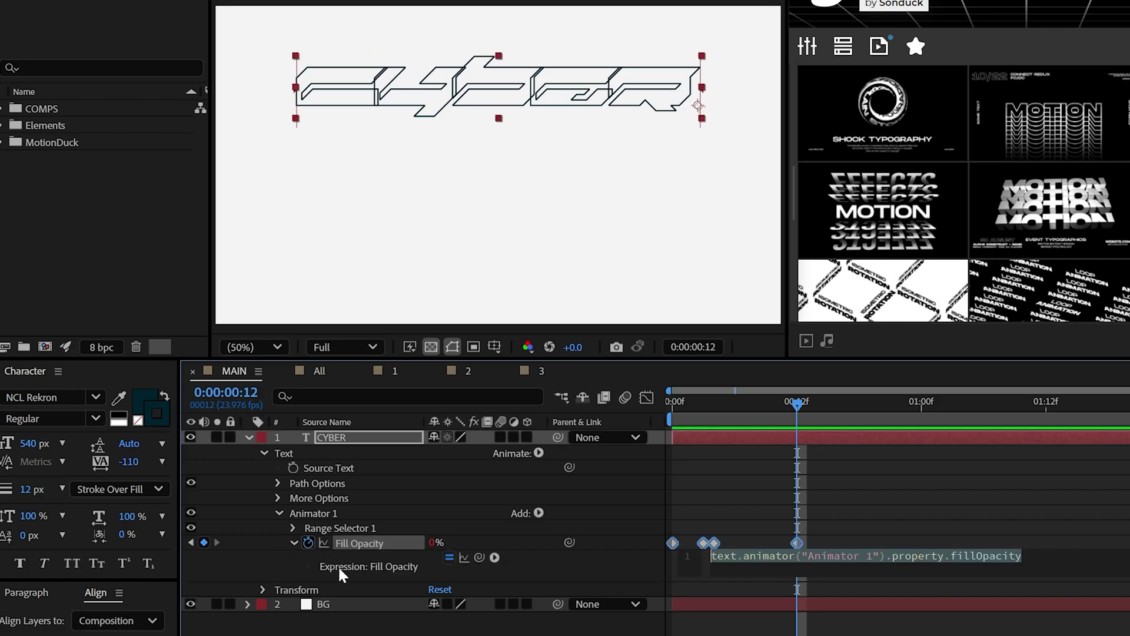
text(loopo)
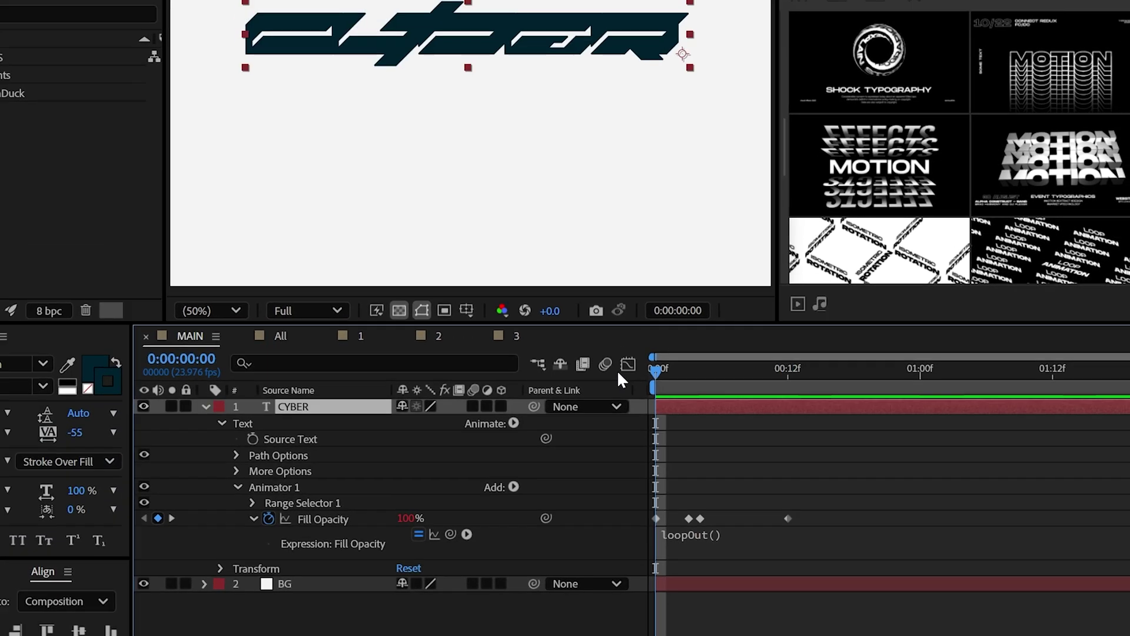
key(space)
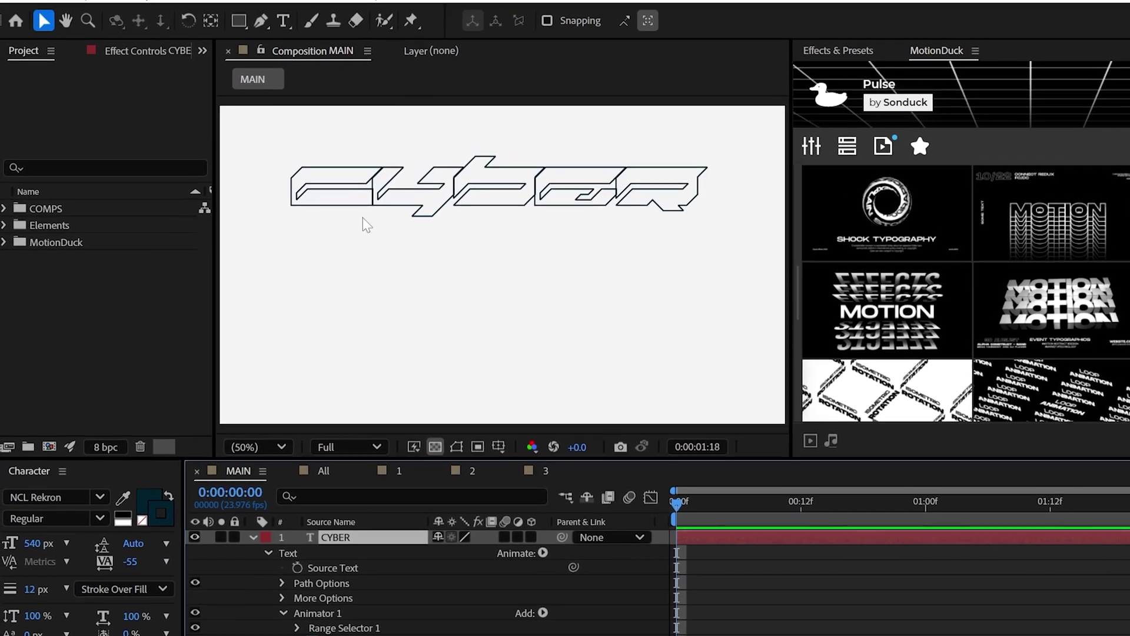
key(space)
key(u)
Step: Duplicate CYBER into three copies, each offset about four frames, and preview the staggered flicker
click(41, 10)
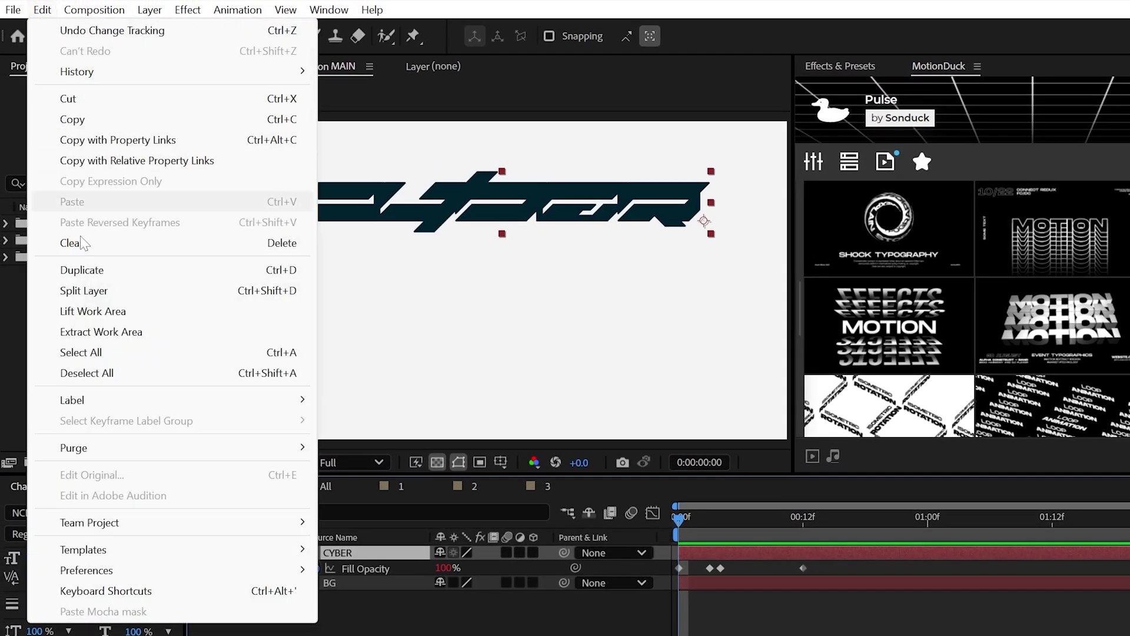
click(83, 270)
drag(486, 220, 486, 306)
key(alt+Page_Down)
key(alt+Page_Down)
key(alt+Page_Down)
key(alt+Page_Down)
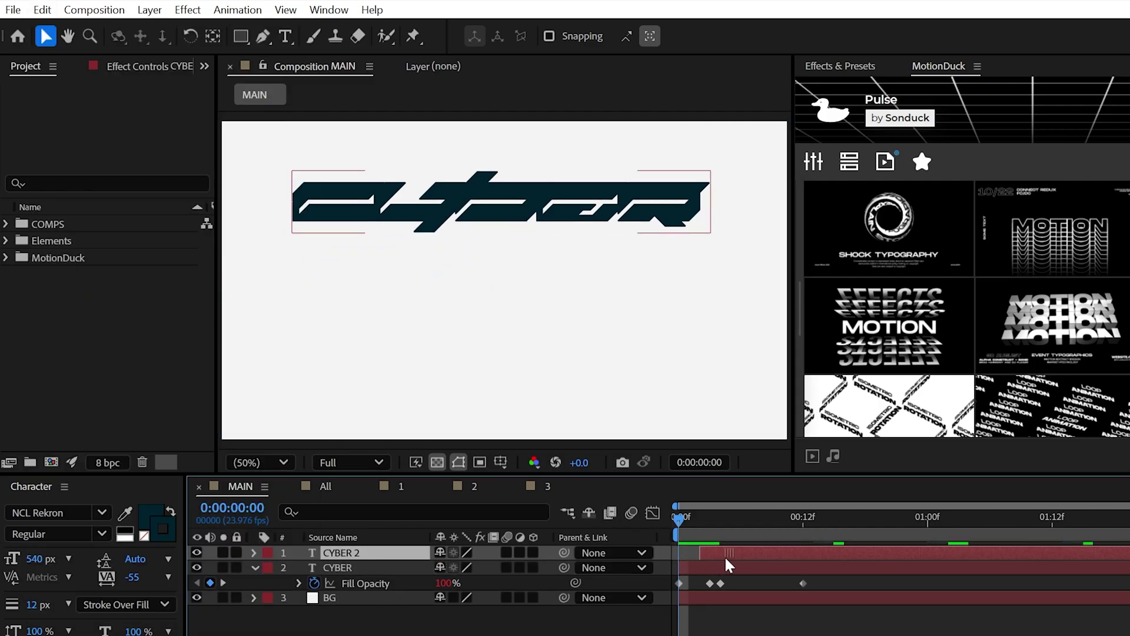
key(ctrl+d)
key(space)
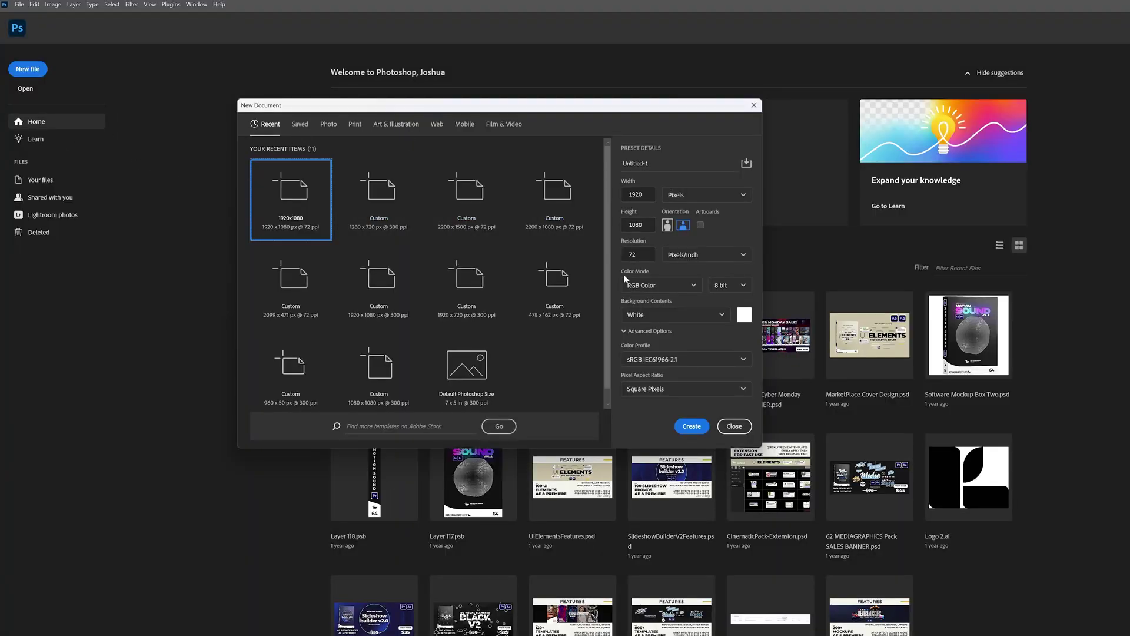
Step: Generate a cyberpunk humanoid image in a new 1920×1080 Photoshop document
click(680, 425)
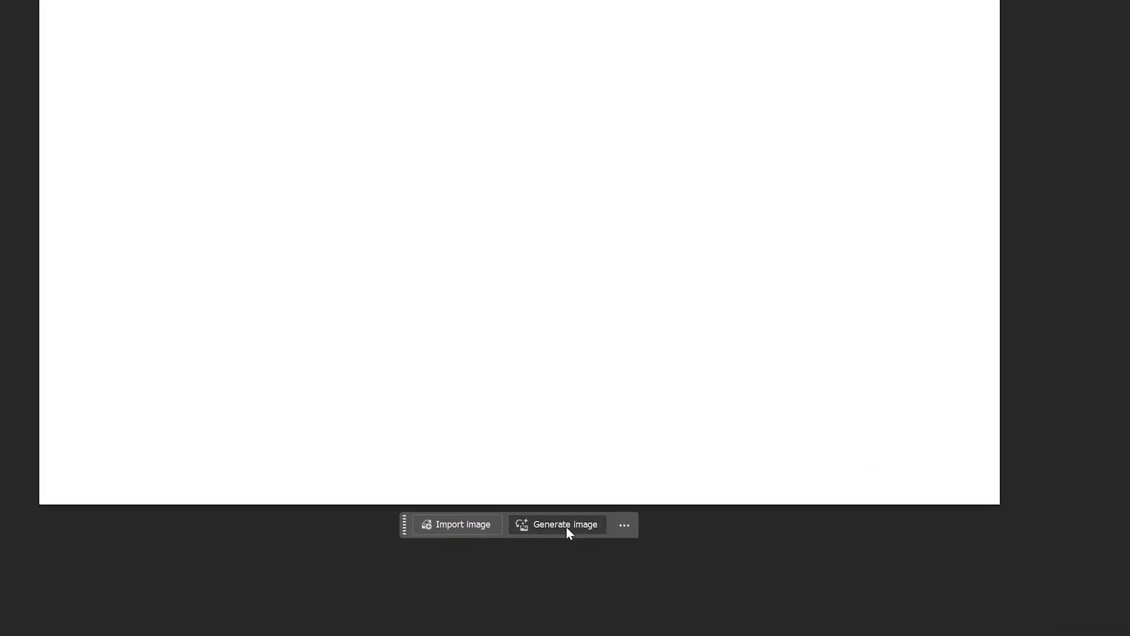
click(566, 525)
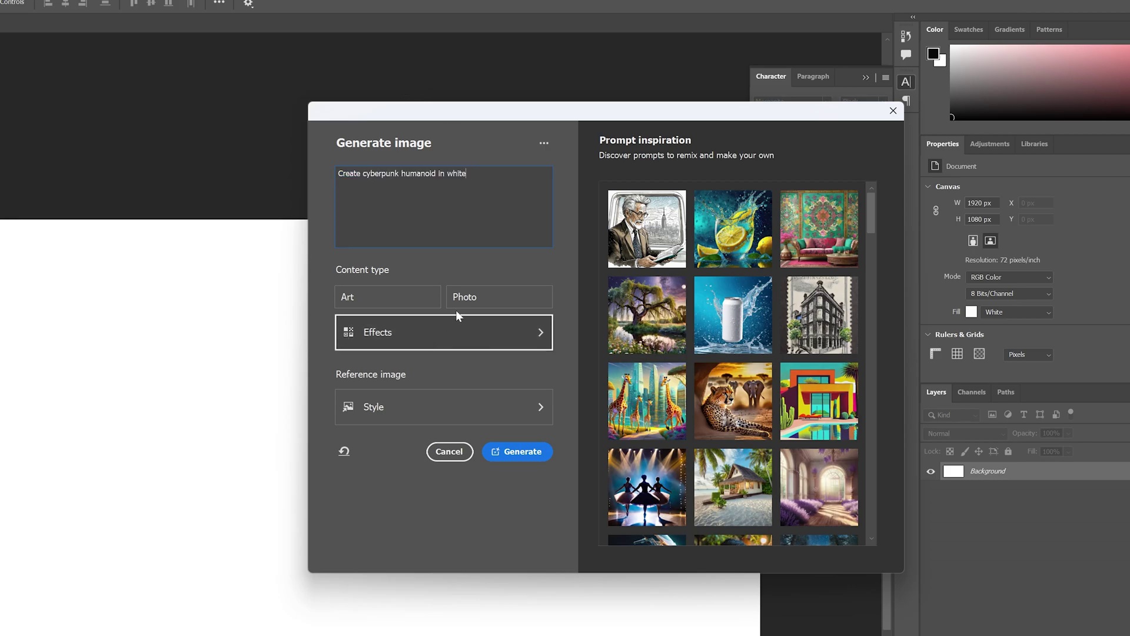
click(514, 452)
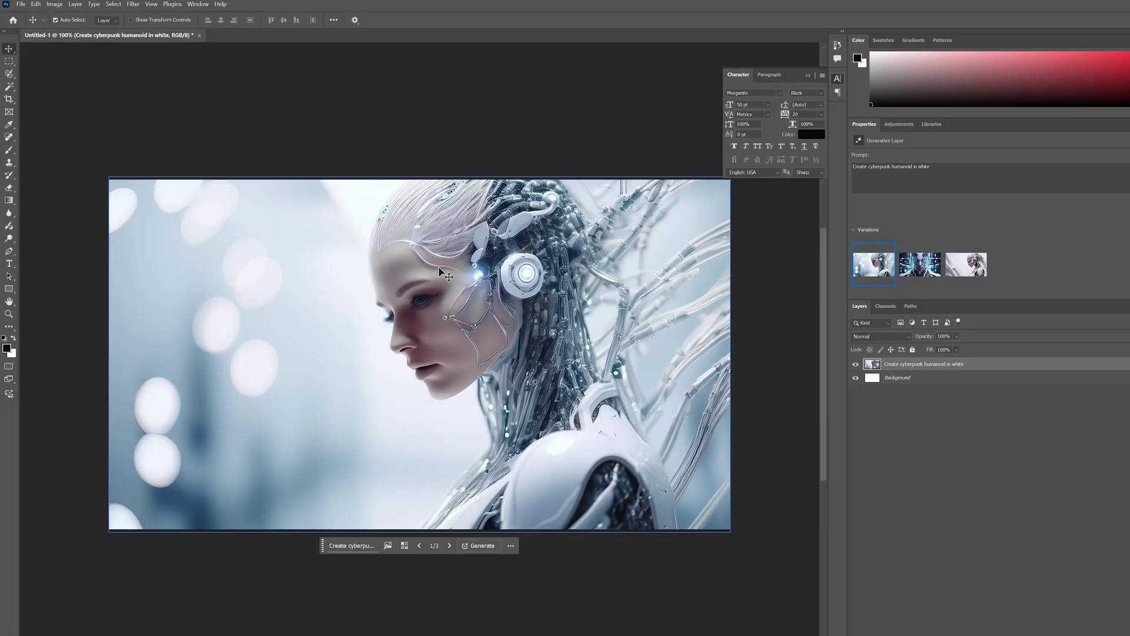
click(913, 268)
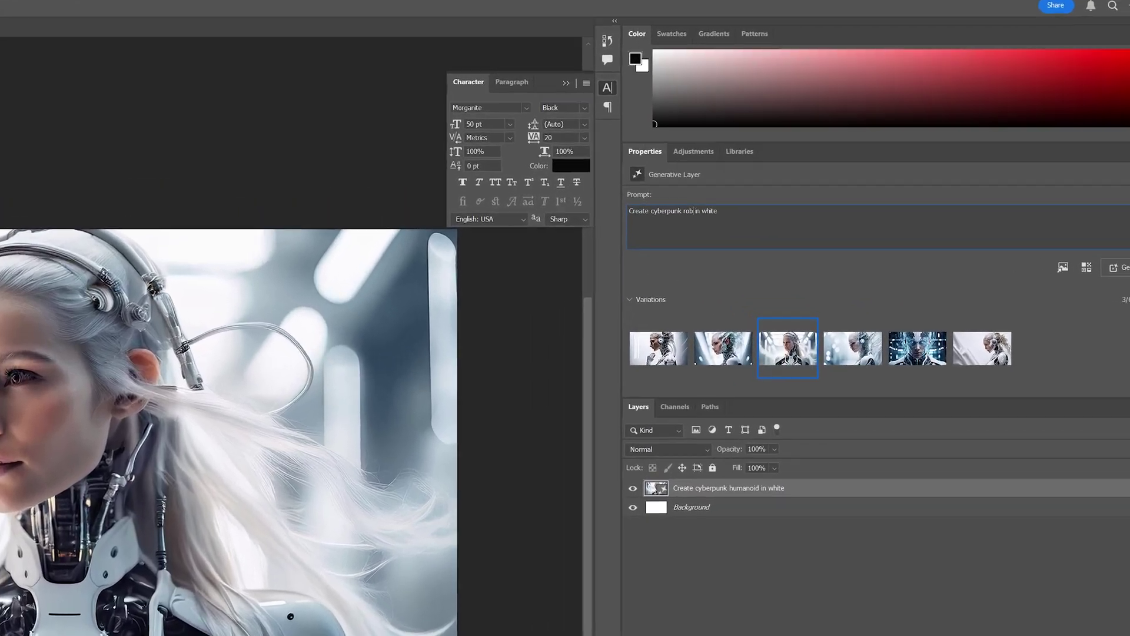
click(1088, 294)
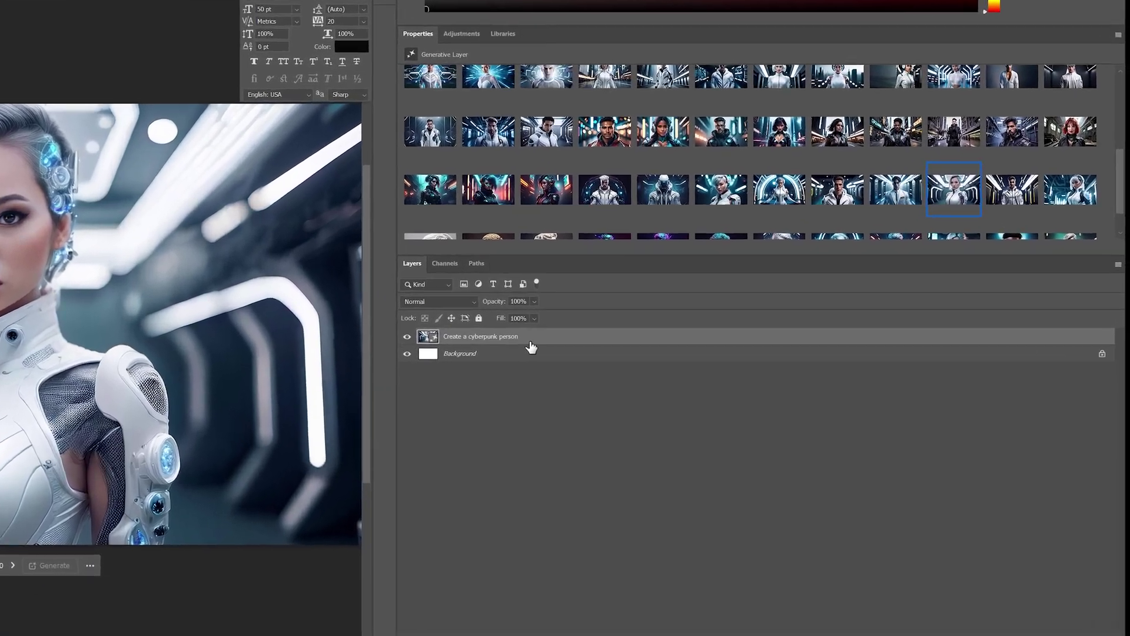
Step: Duplicate the generated woman's layer and convert the copy to a Smart Object
key(ctrl+j)
right_click(448, 326)
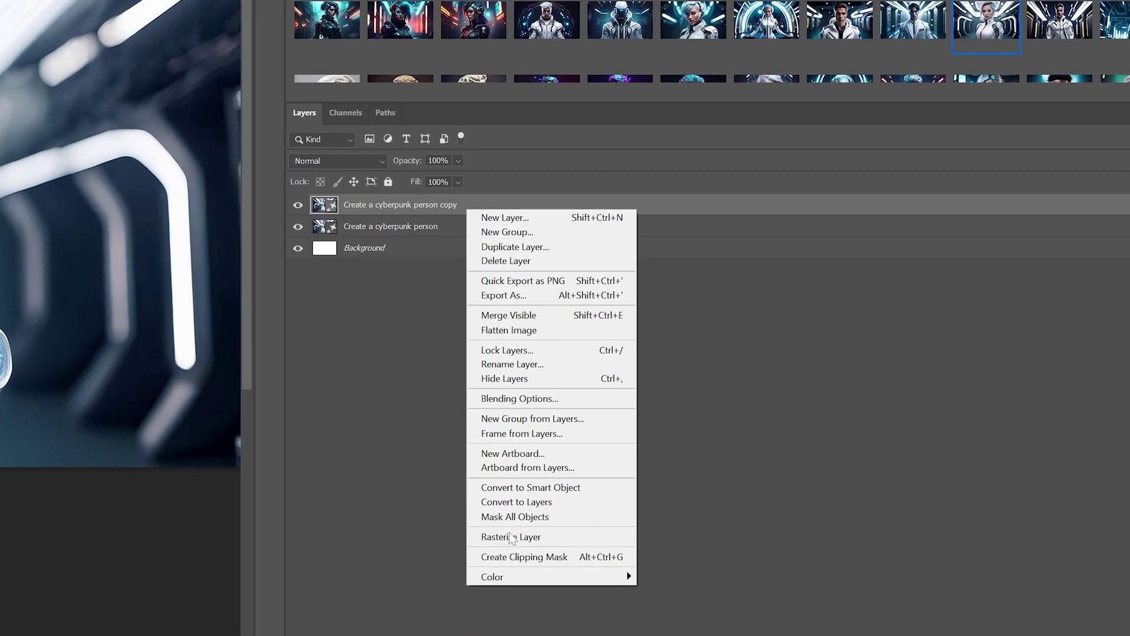
click(504, 575)
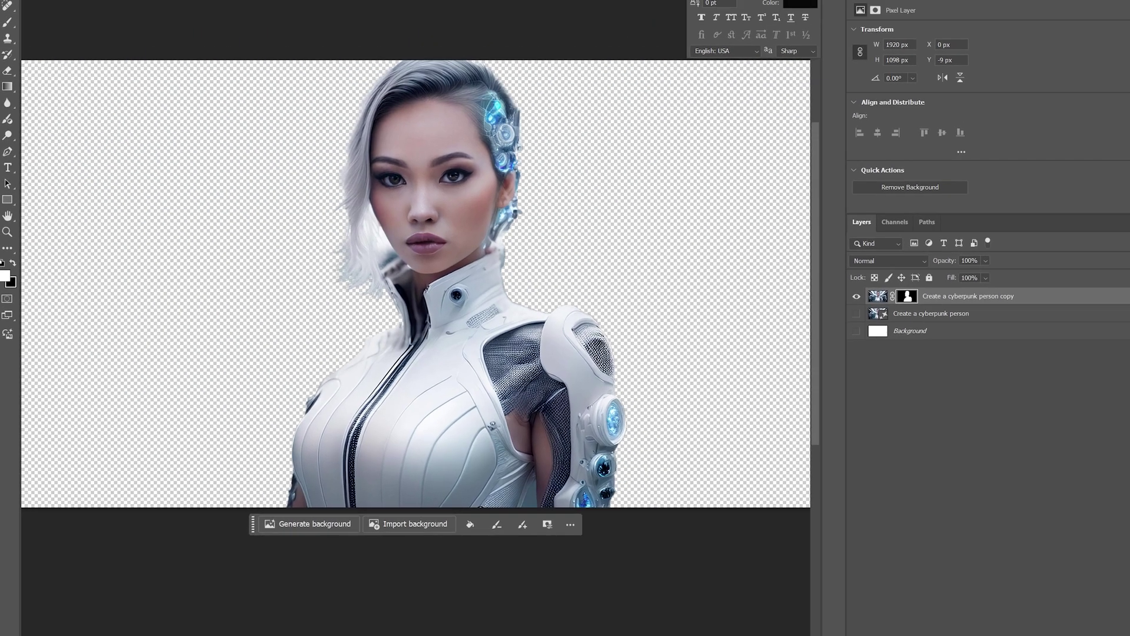
Step: Quick Export the cutout as Cyberpunk Image.png and import it into the After Effects project
click(25, 0)
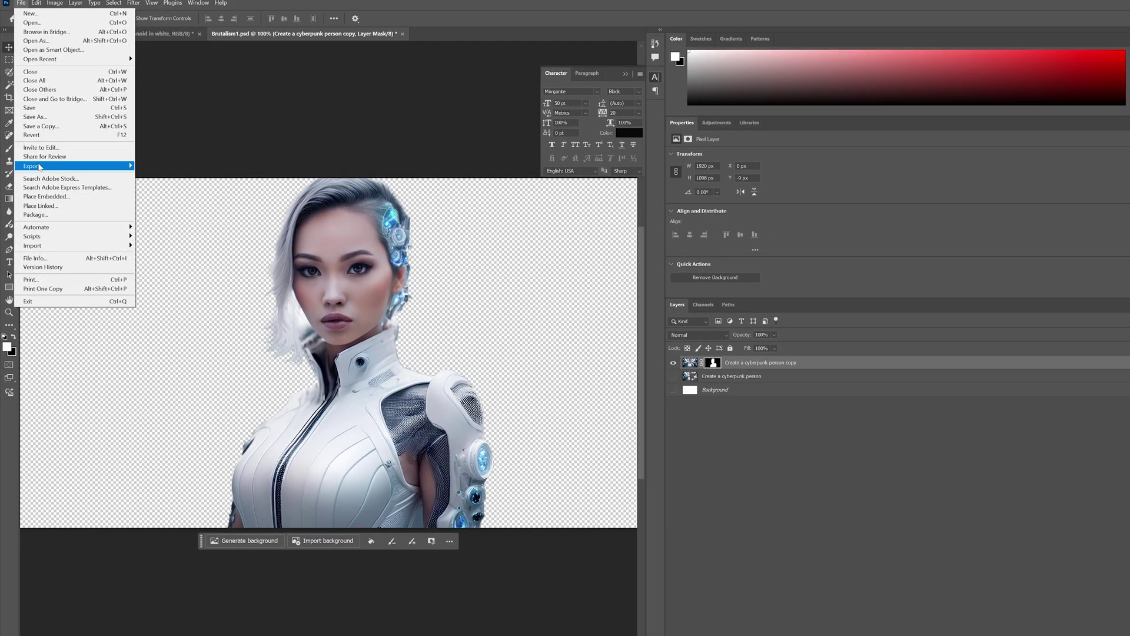
mouse_move(40, 167)
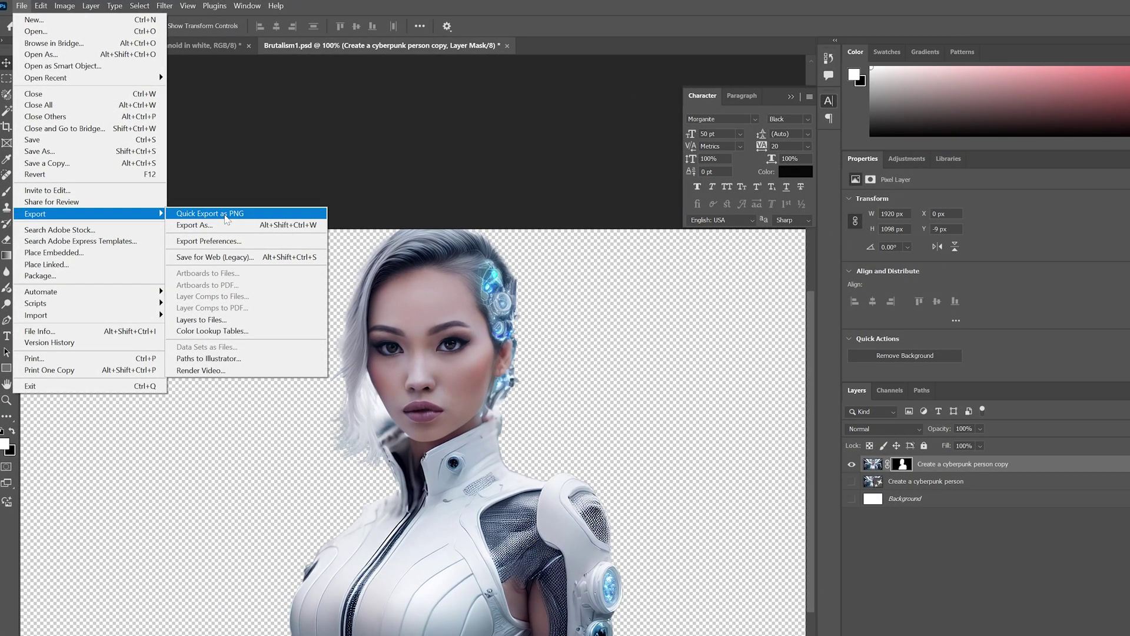
click(226, 217)
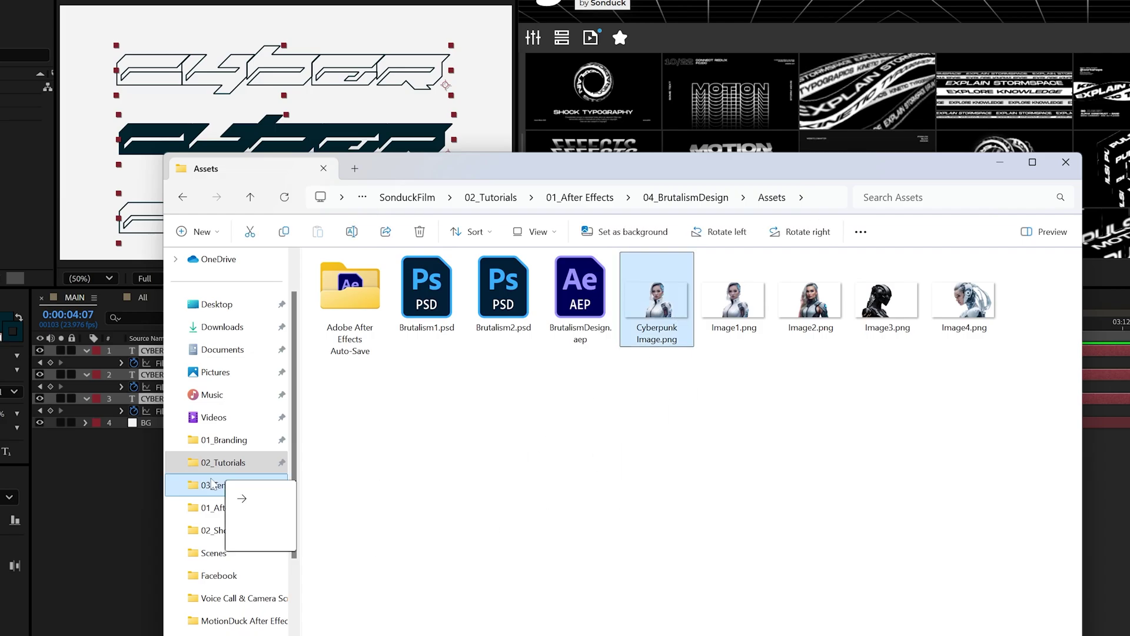
drag(212, 483, 76, 497)
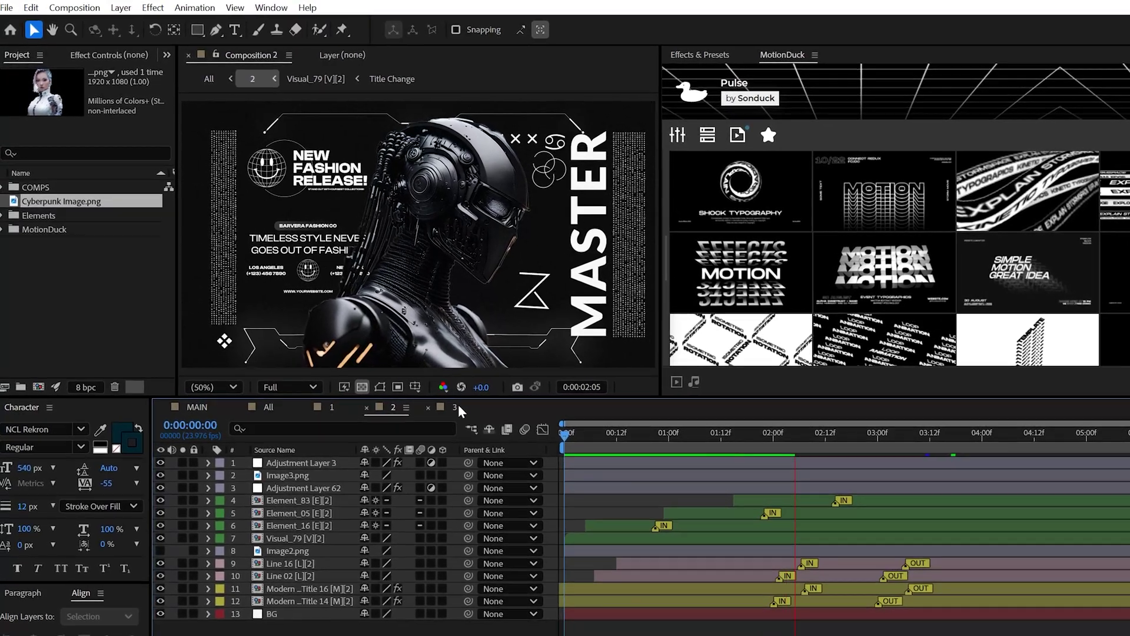
Step: Switch to the MAIN comp showing the cutout woman above the CYBER titles
click(447, 403)
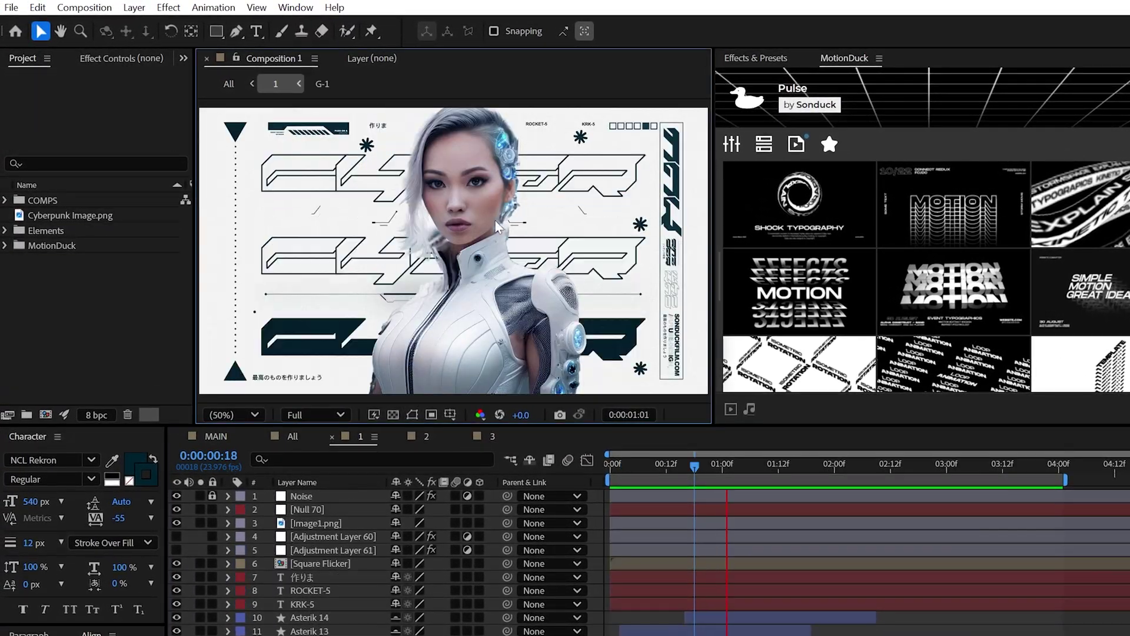
scroll(208, 145, up, 2)
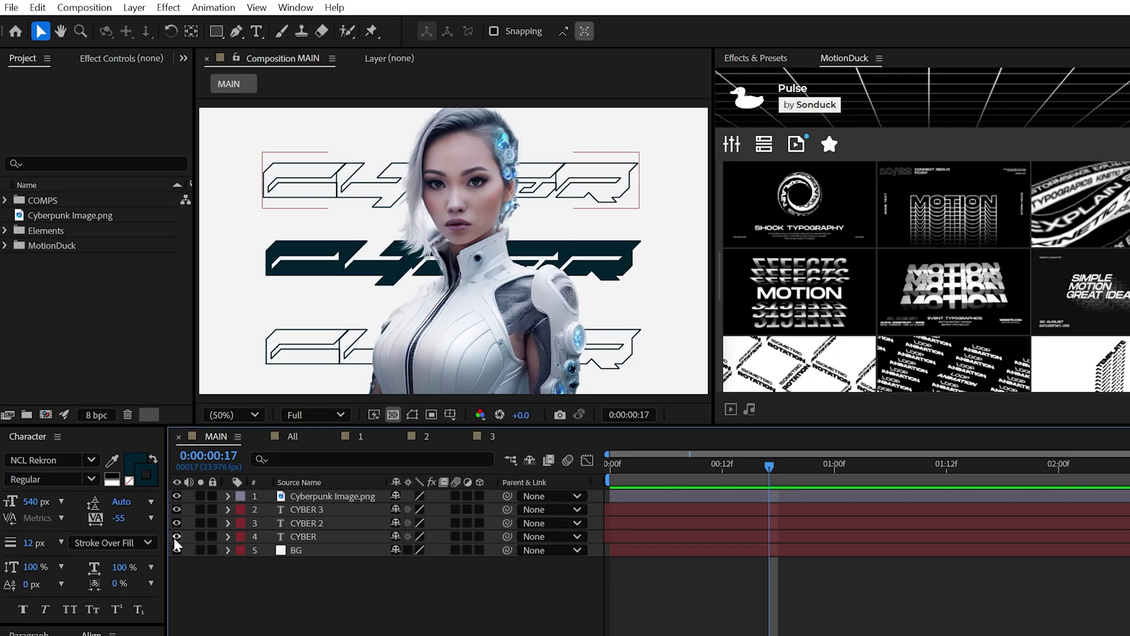
Step: Hide layers 1–4 and start a no-fill angular pen path as Shape Layer 1
drag(174, 538, 177, 495)
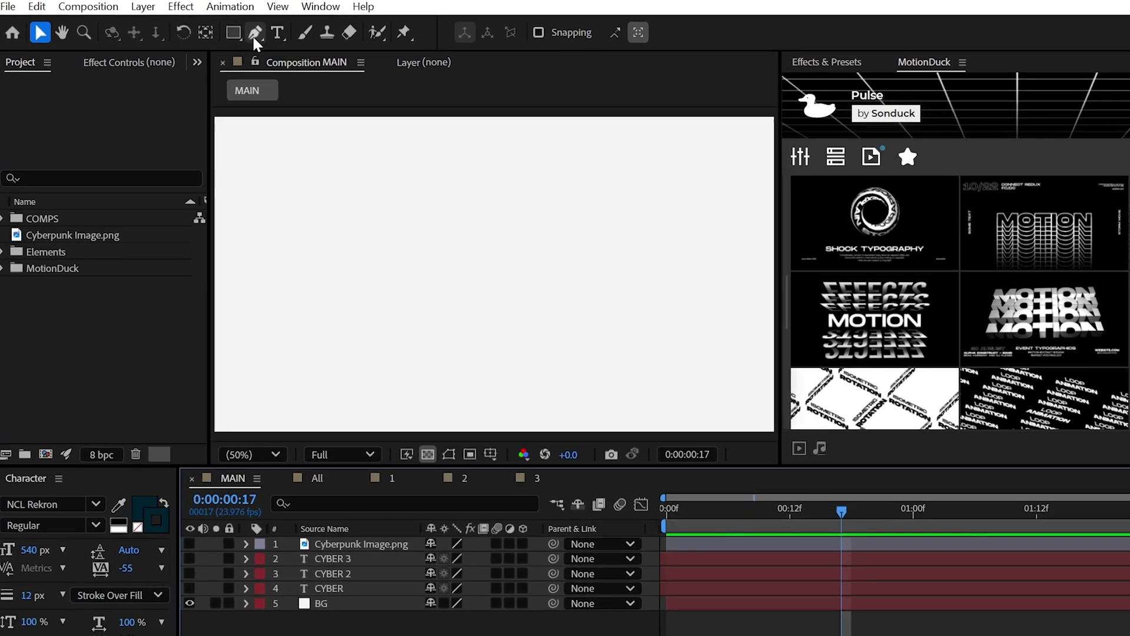
click(255, 32)
click(523, 32)
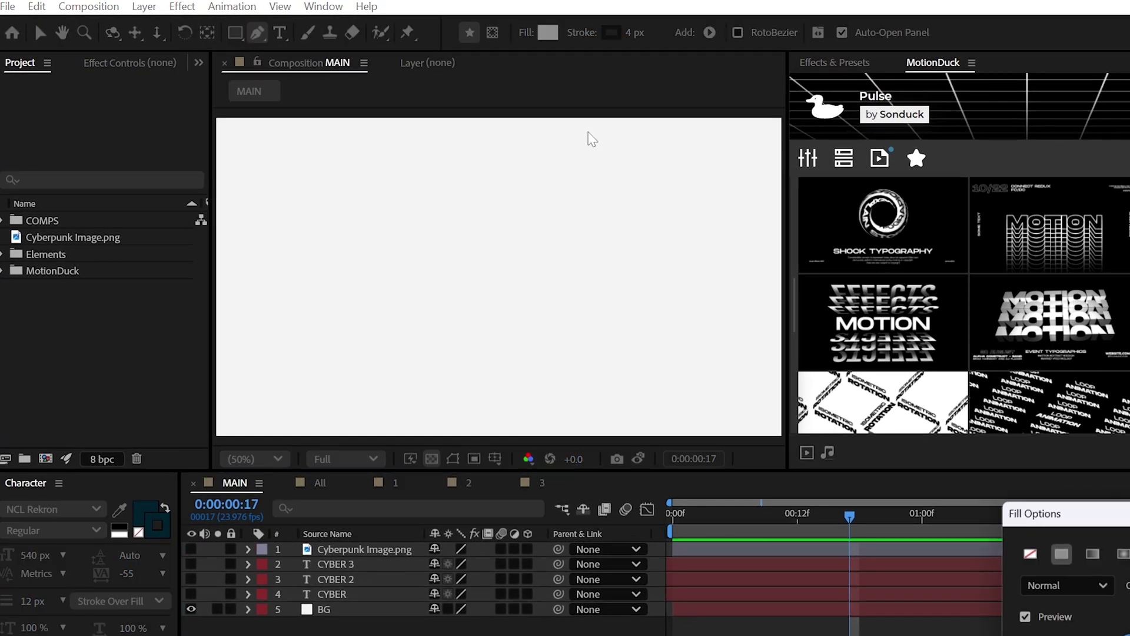
click(657, 196)
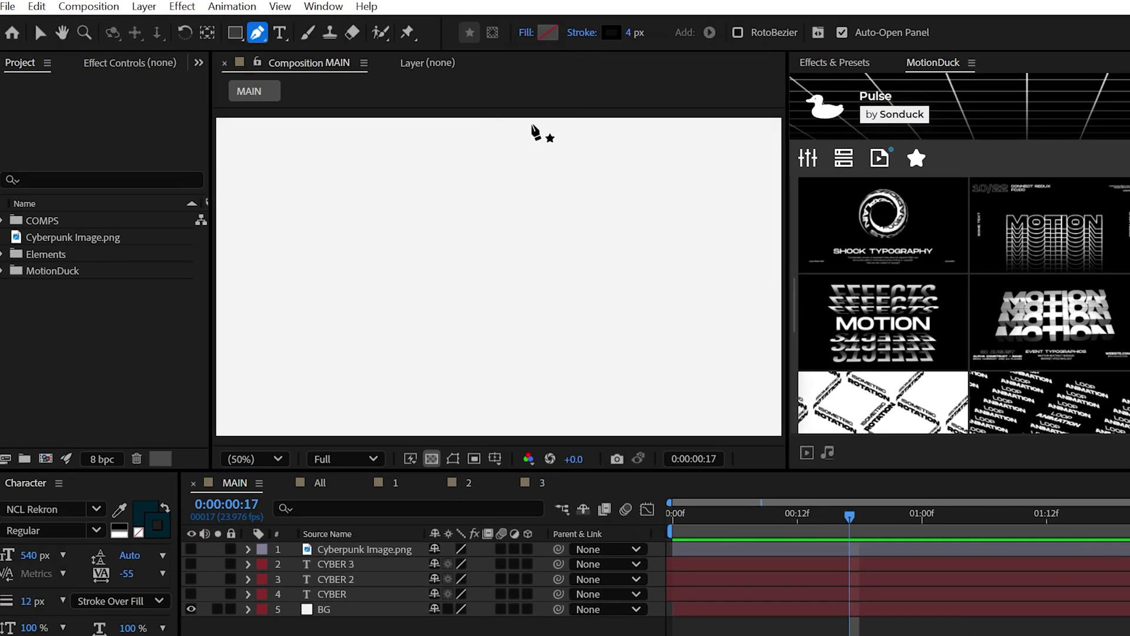
click(274, 256)
click(346, 257)
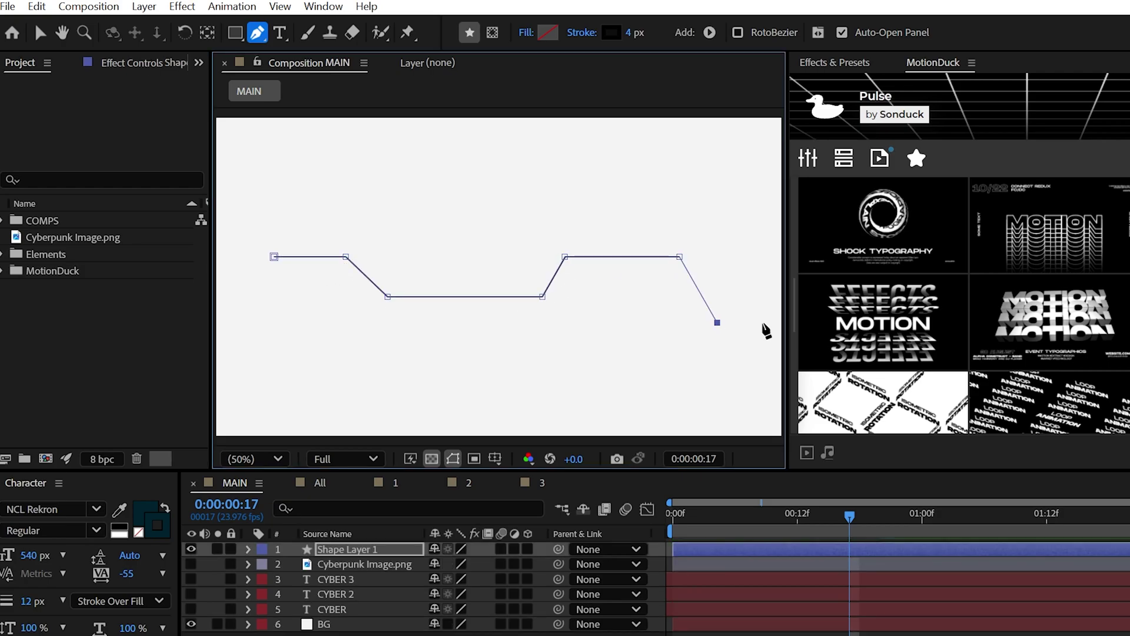
Step: Add Trim Paths to Shape Layer 1 and loop its Start and End with expressions
click(248, 549)
click(530, 563)
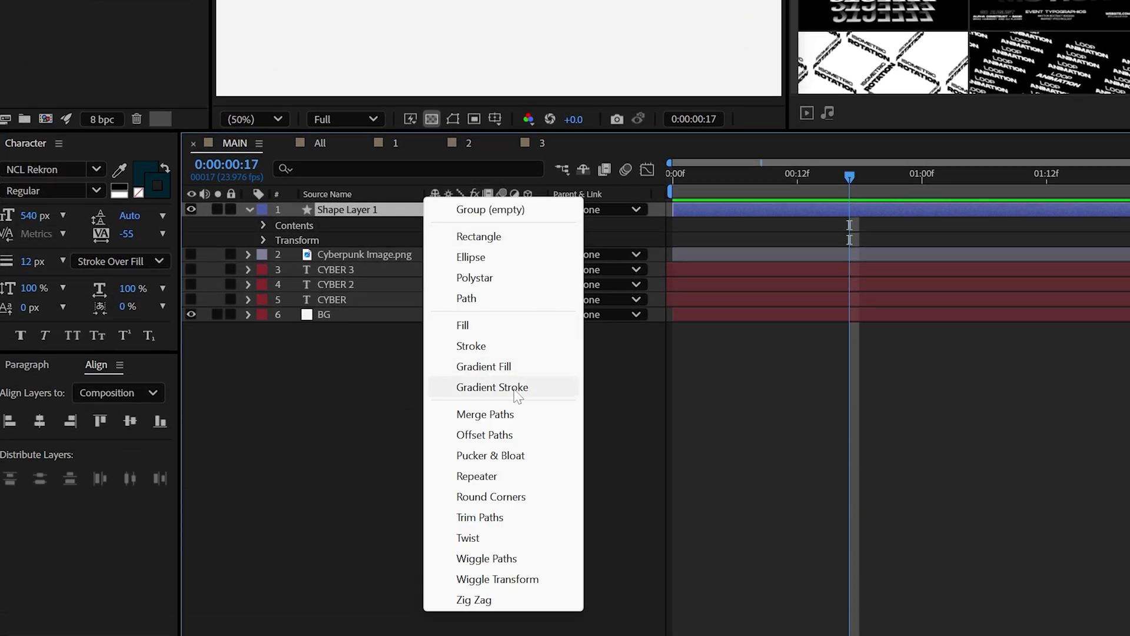
click(479, 517)
key(Home)
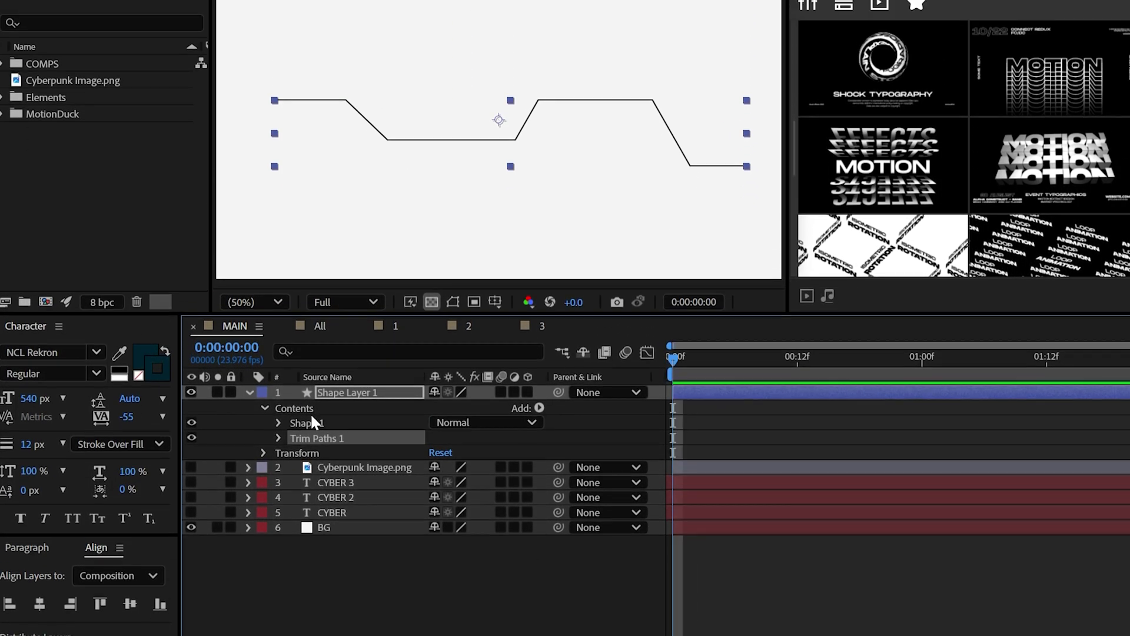
click(280, 254)
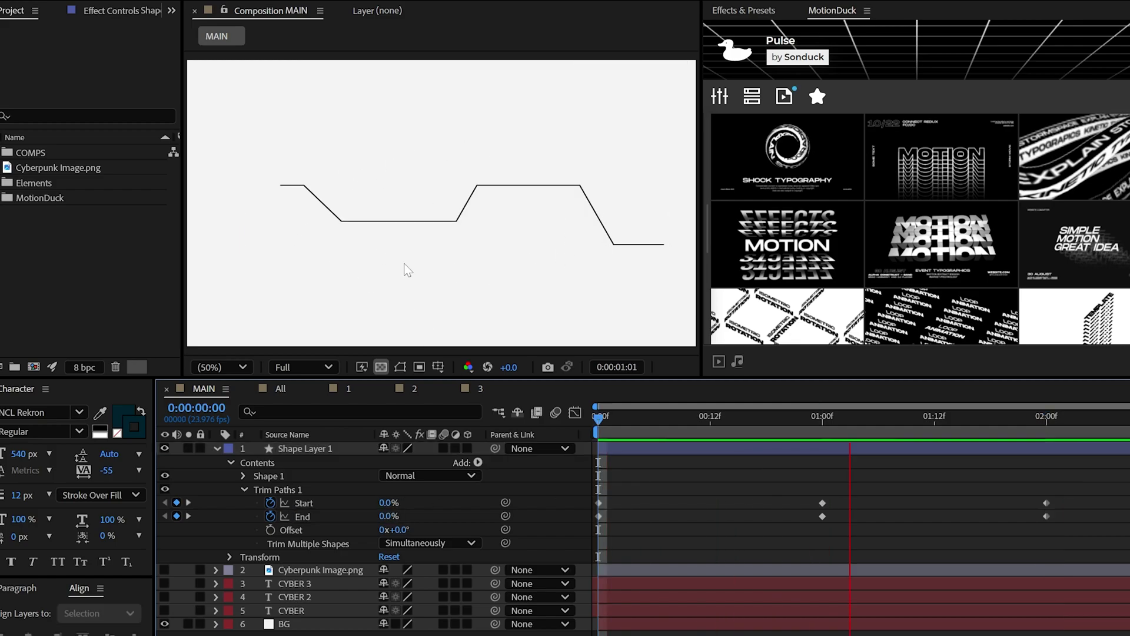
alt+click(271, 504)
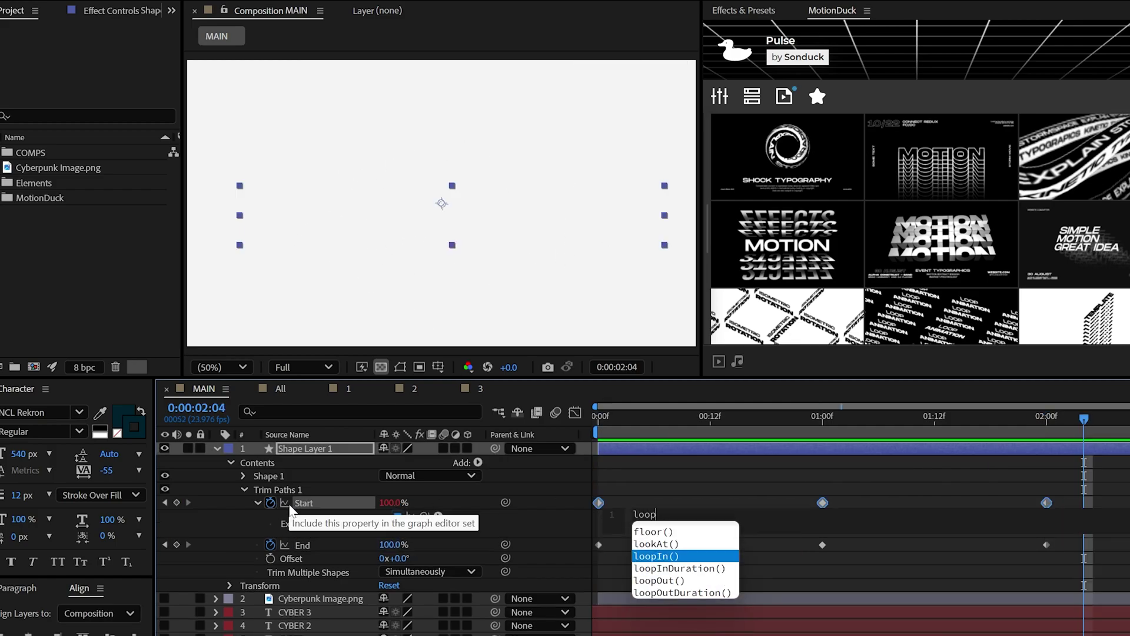
alt+click(270, 545)
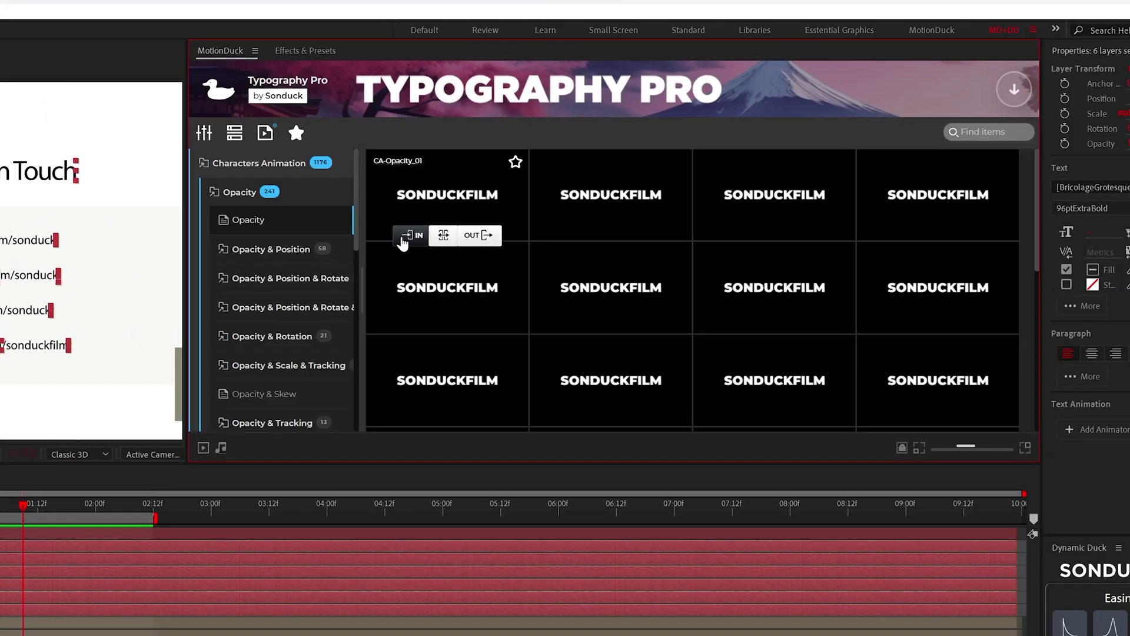
Step: Apply the Typography Pro CA-Opacity_01 IN preset to the sample text lines
click(403, 236)
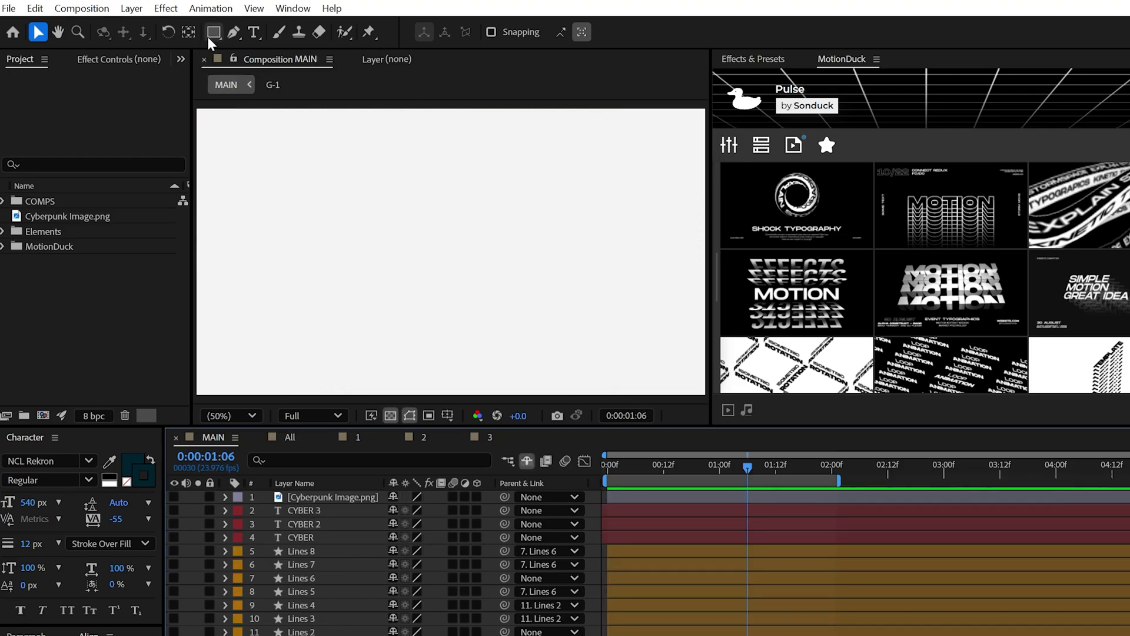
Step: Draw a polygon near the top-left corner and set its Points to 3
click(211, 35)
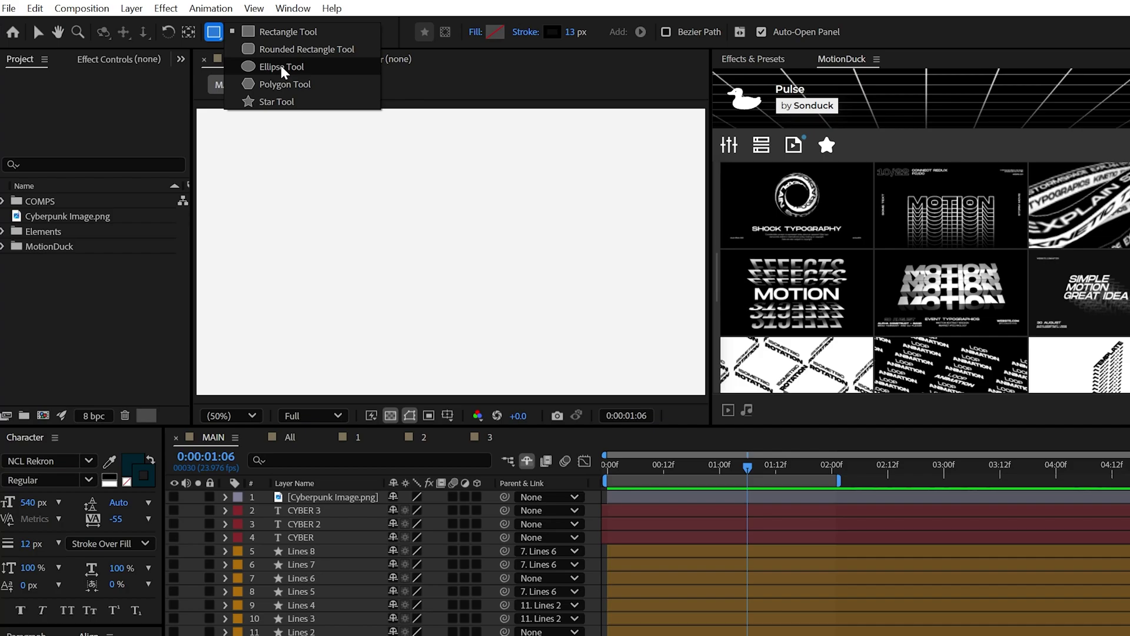
click(278, 85)
mouse_move(235, 144)
mouse_down()
mouse_move(253, 187)
mouse_move(241, 159)
mouse_up()
click(253, 524)
click(266, 538)
click(399, 564)
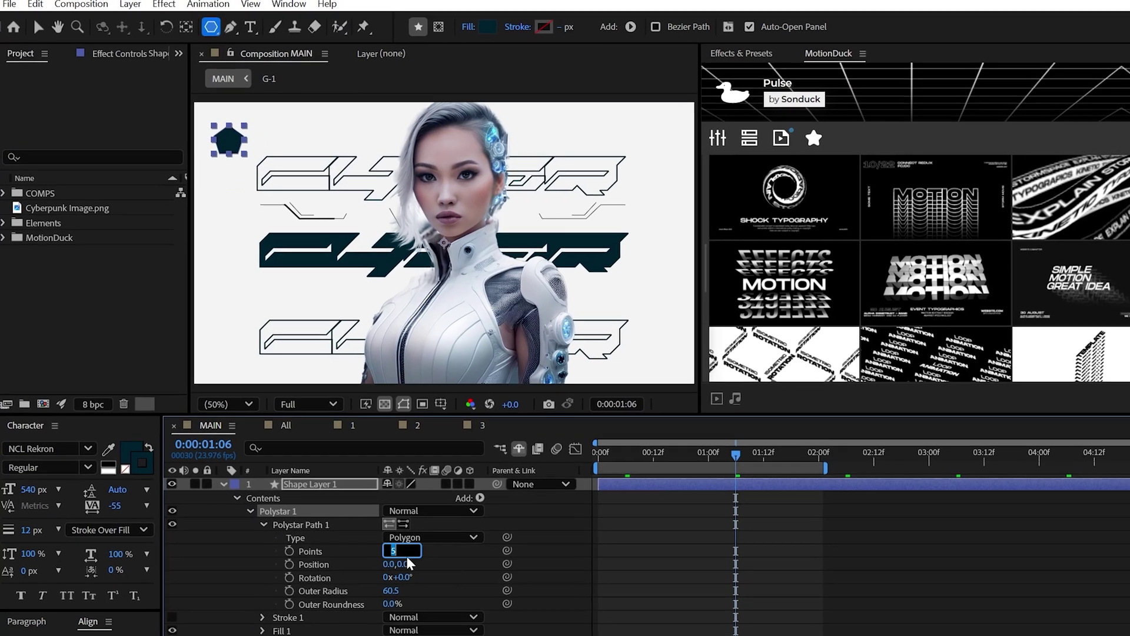
text(3)
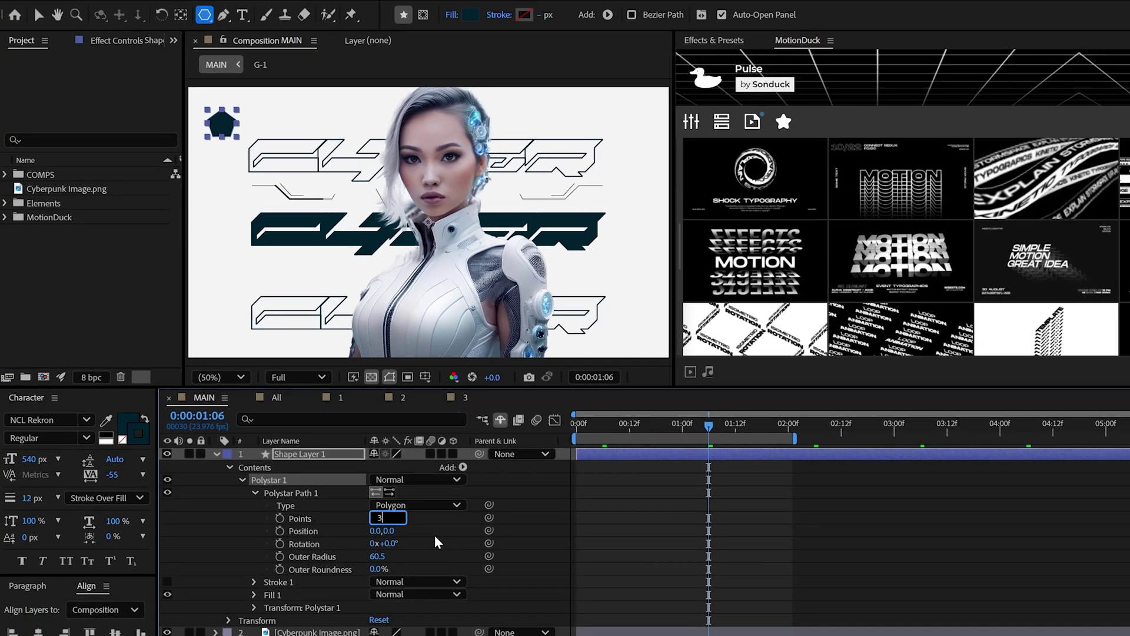
click(426, 539)
Step: Duplicate the triangle, rotate the copy 180° and move it to the bottom-left corner
click(295, 457)
key(v)
key(ctrl+d)
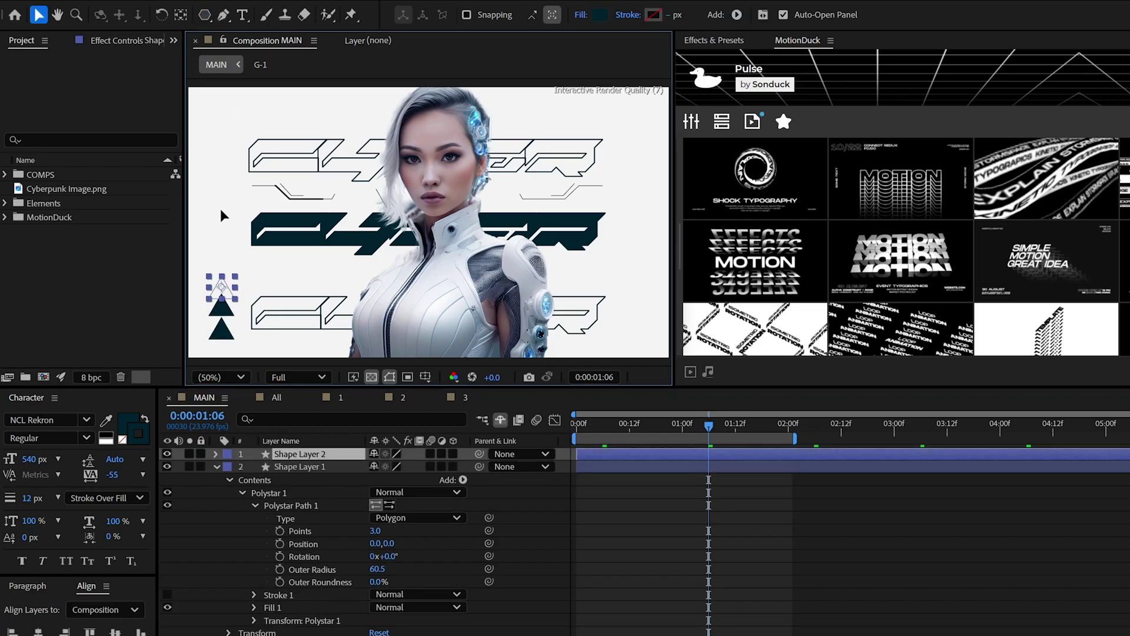
key(r)
drag(383, 466, 432, 460)
click(215, 479)
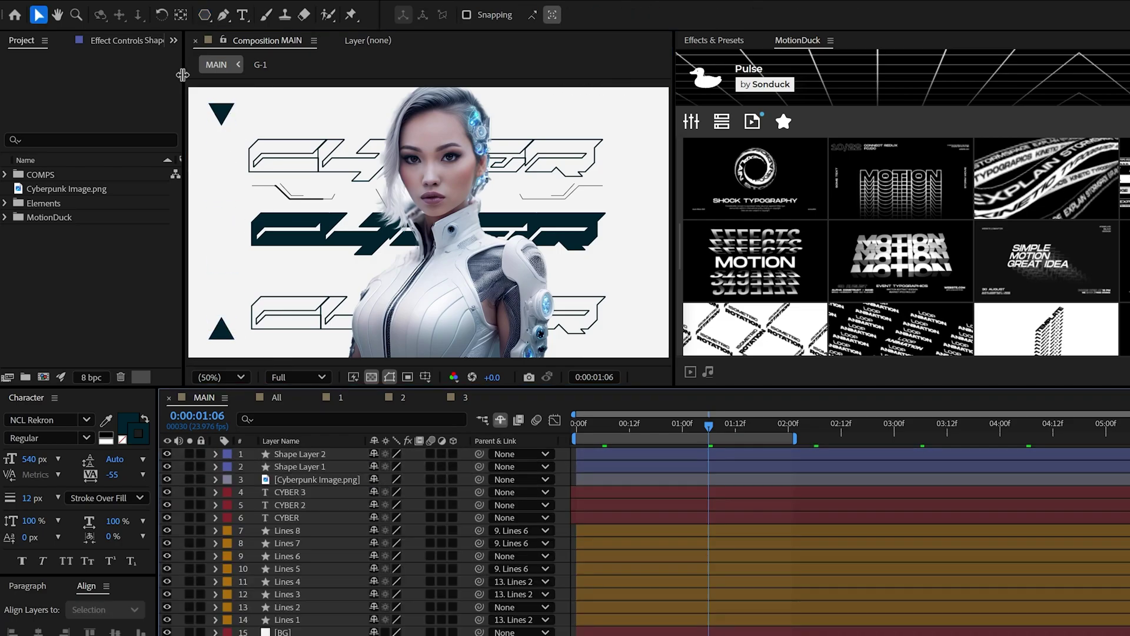
click(223, 15)
Step: Draw a short vertical line near the poster's left edge as Shape Layer 3
click(225, 187)
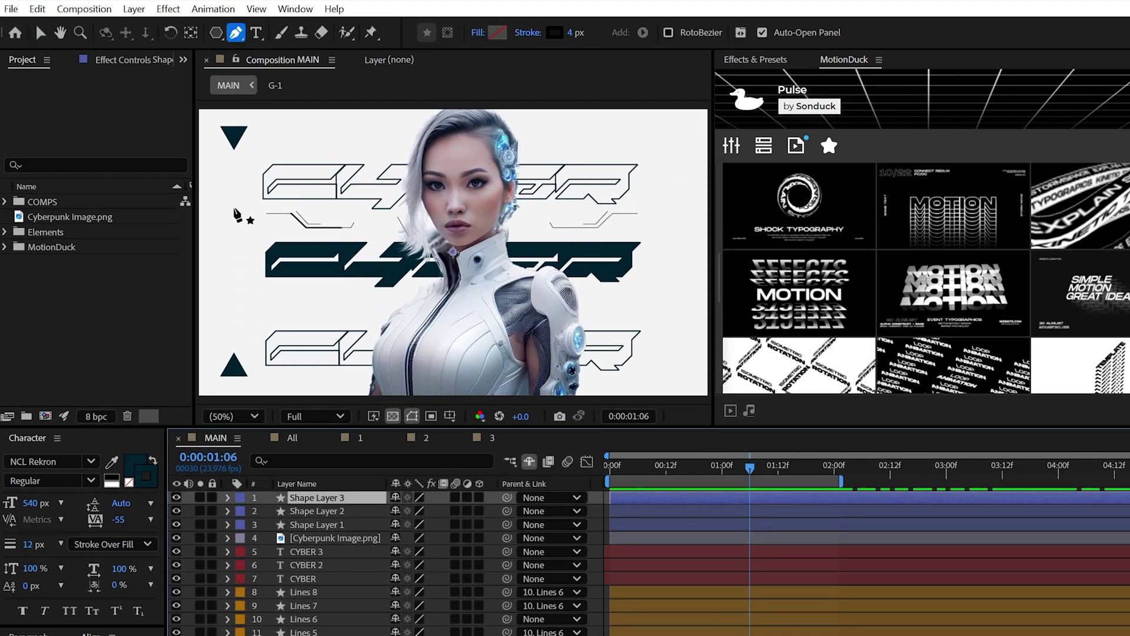
click(235, 158)
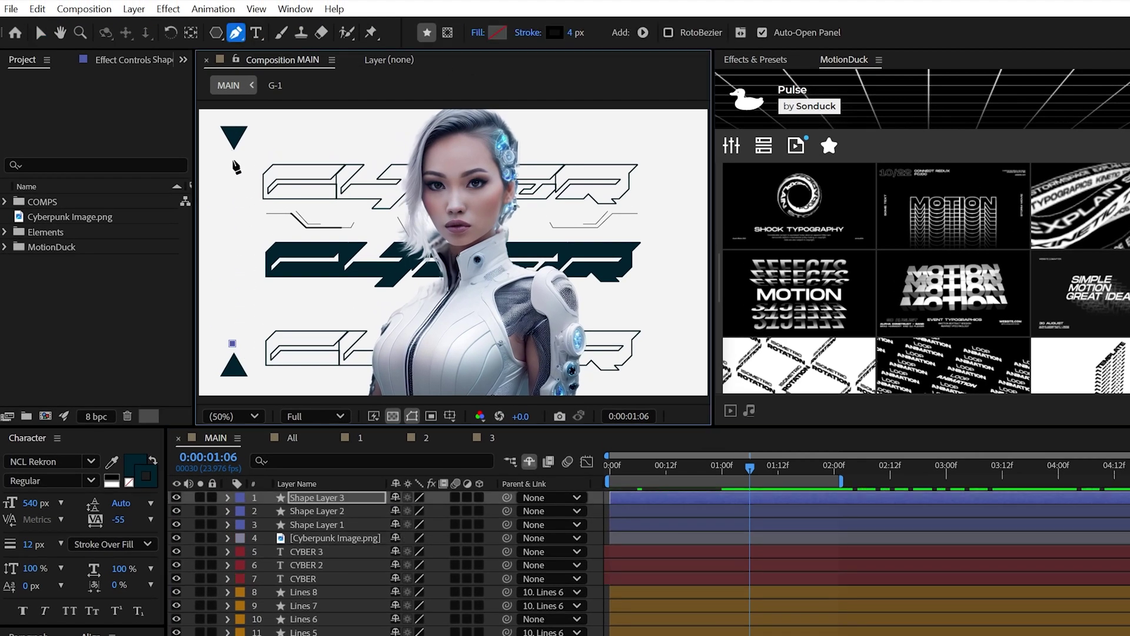
shift+click(235, 345)
key(v)
scroll(287, 161, up, 2)
Step: Make Shape Layer 3's stroke 8 px, round-capped and dotted with Dash 0 plus a gap
click(229, 498)
click(241, 511)
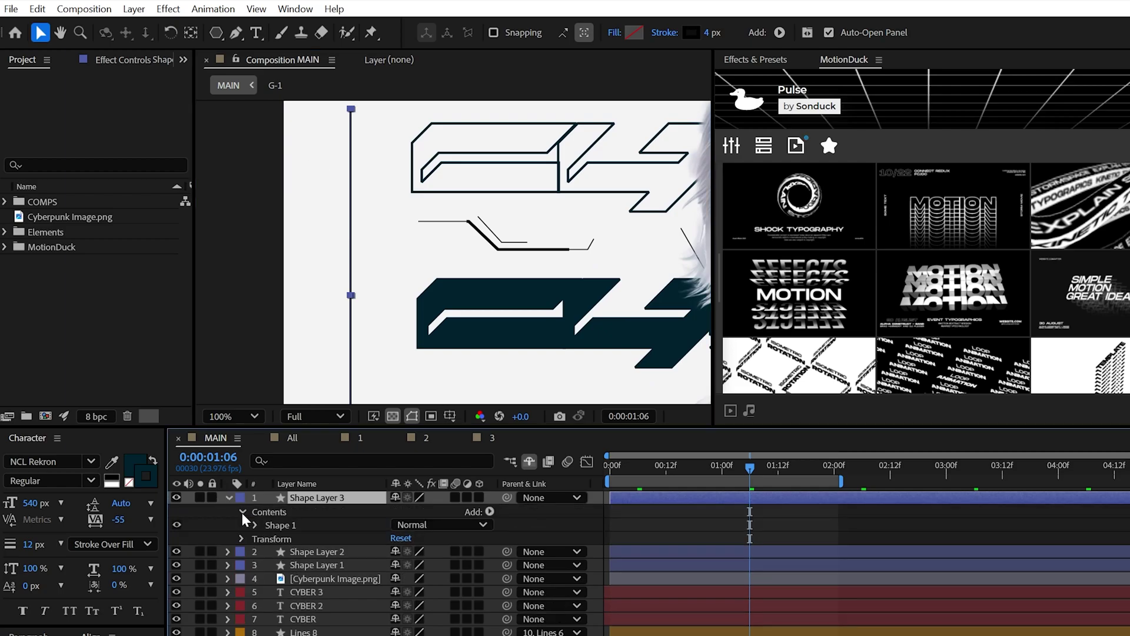
click(257, 525)
click(269, 553)
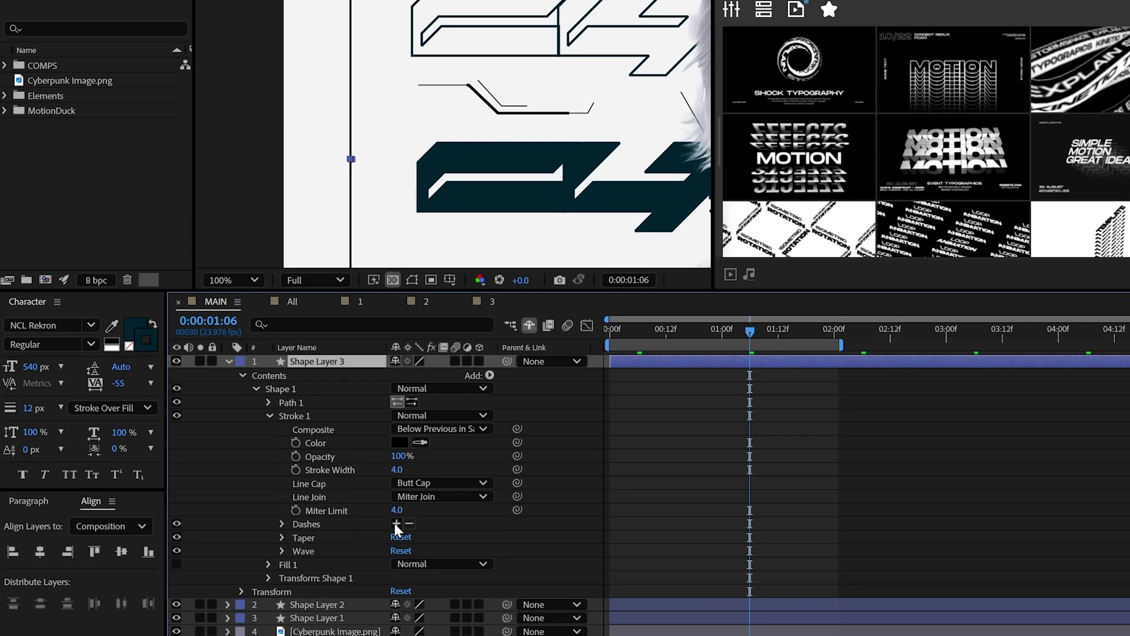
click(396, 523)
click(395, 524)
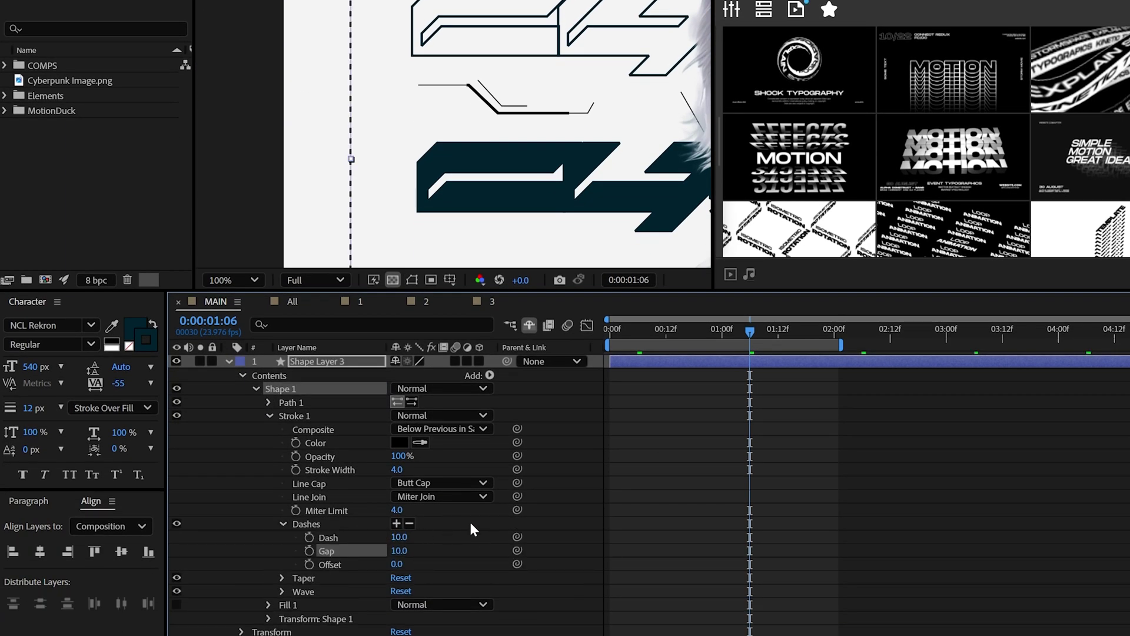
click(432, 483)
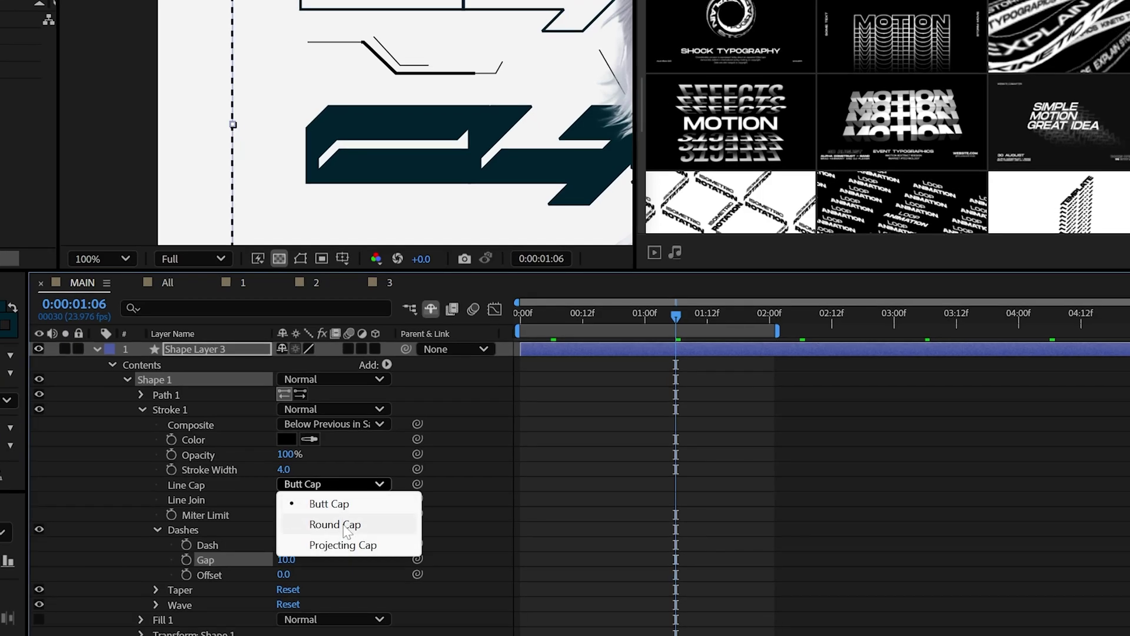
click(335, 524)
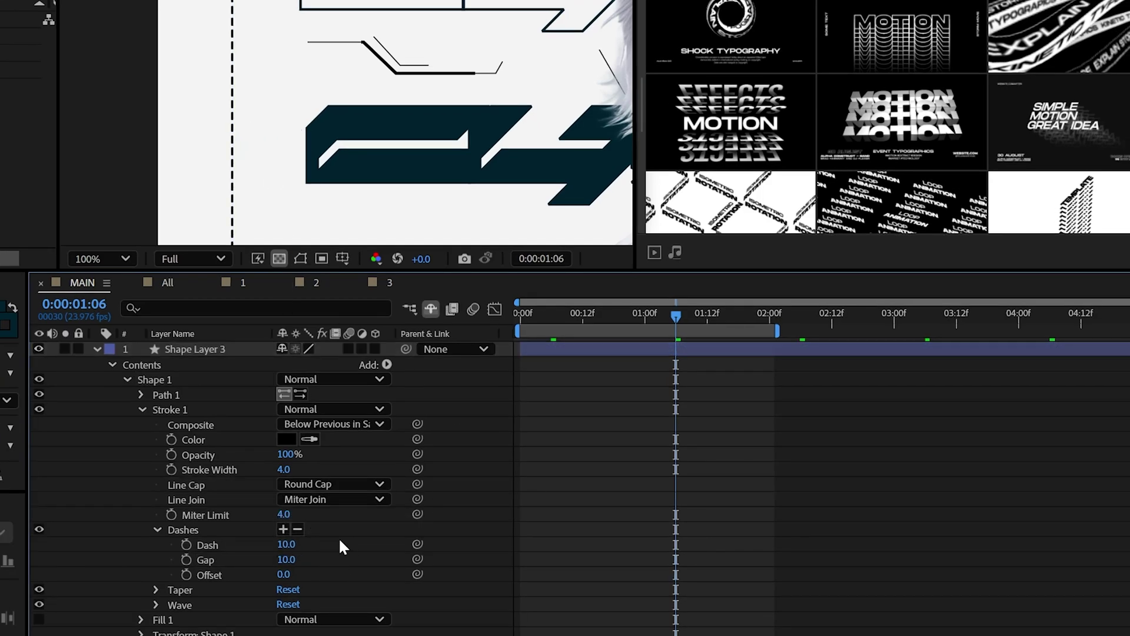
drag(286, 544, 259, 546)
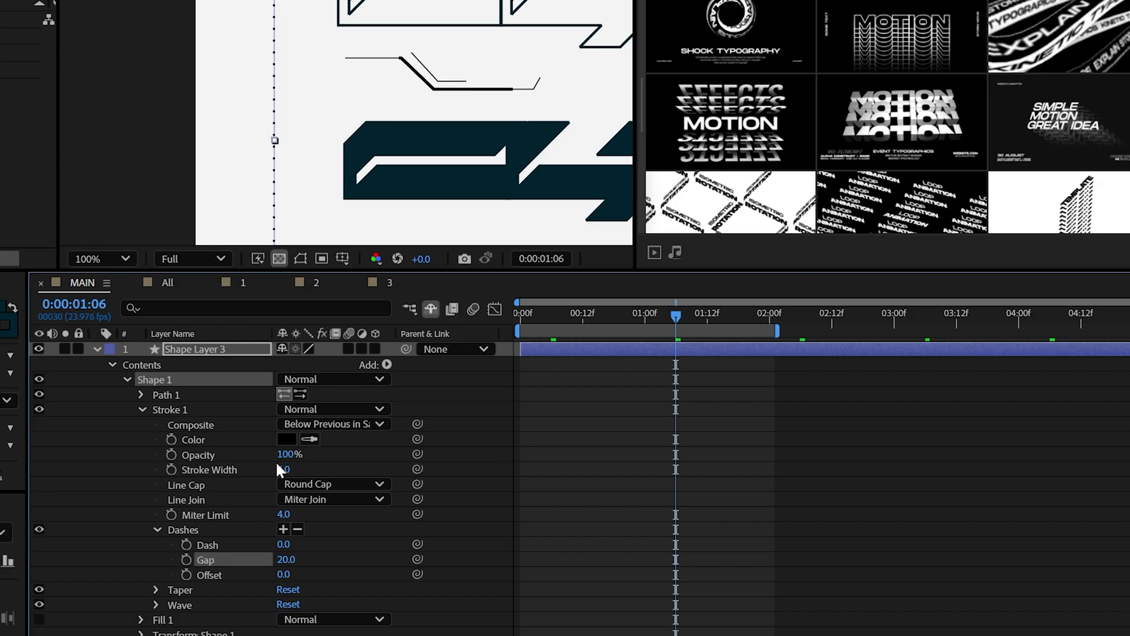
key(F2)
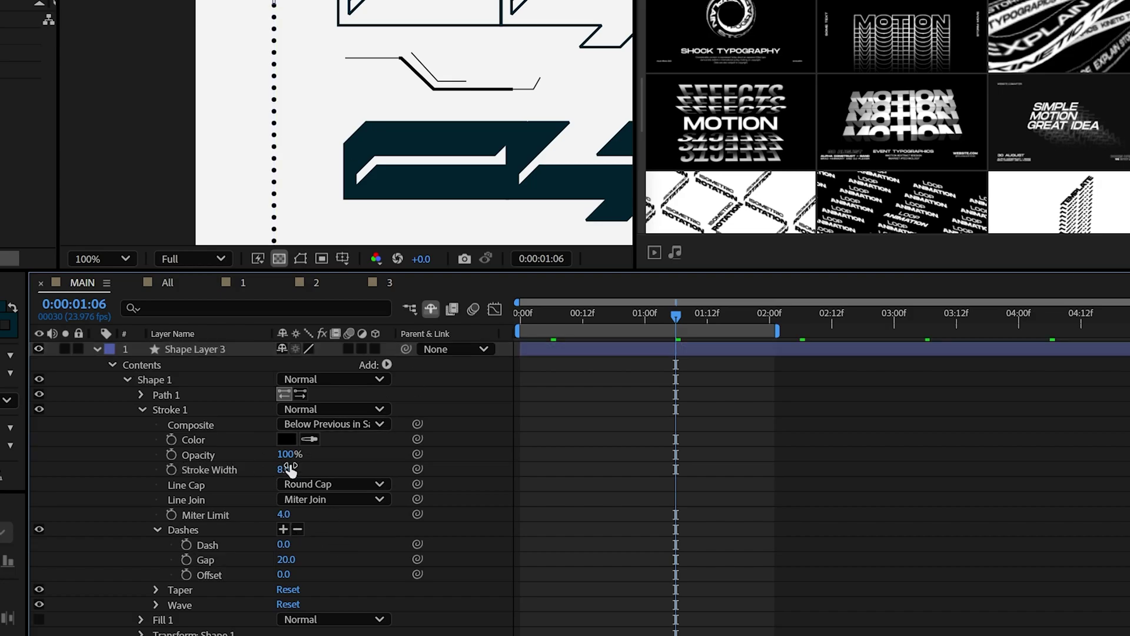
Step: Drive the dash Offset with the expression time*100 and preview the crawling dots
key(Home)
alt+click(186, 575)
text(time*)
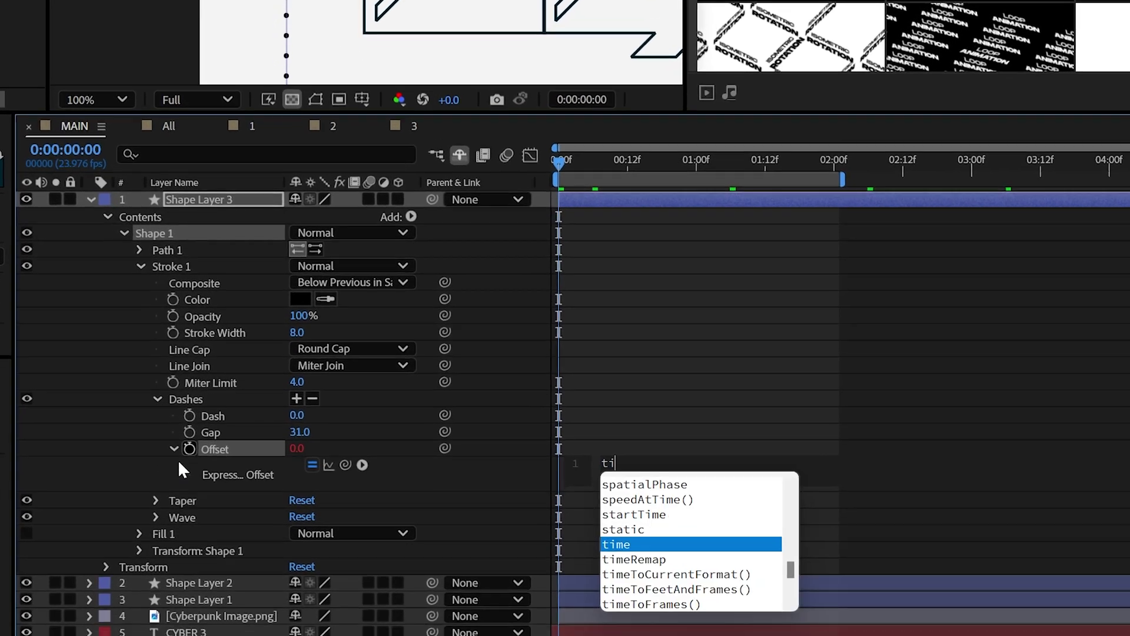
text(100)
key(space)
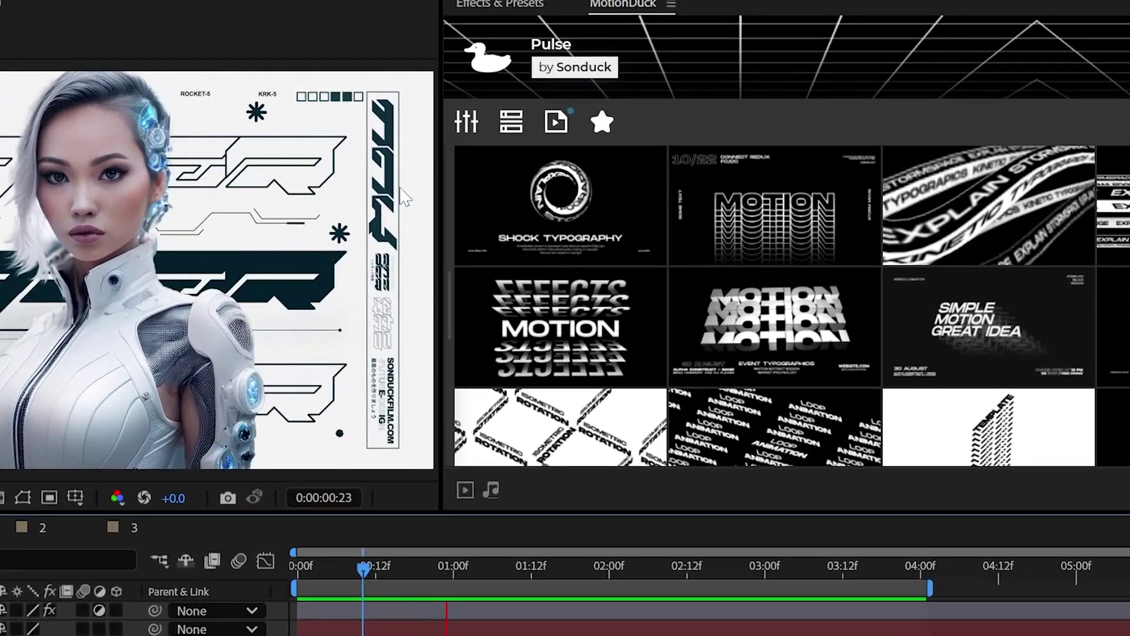
Step: Create a new composition named Title Collage
key(ctrl+n)
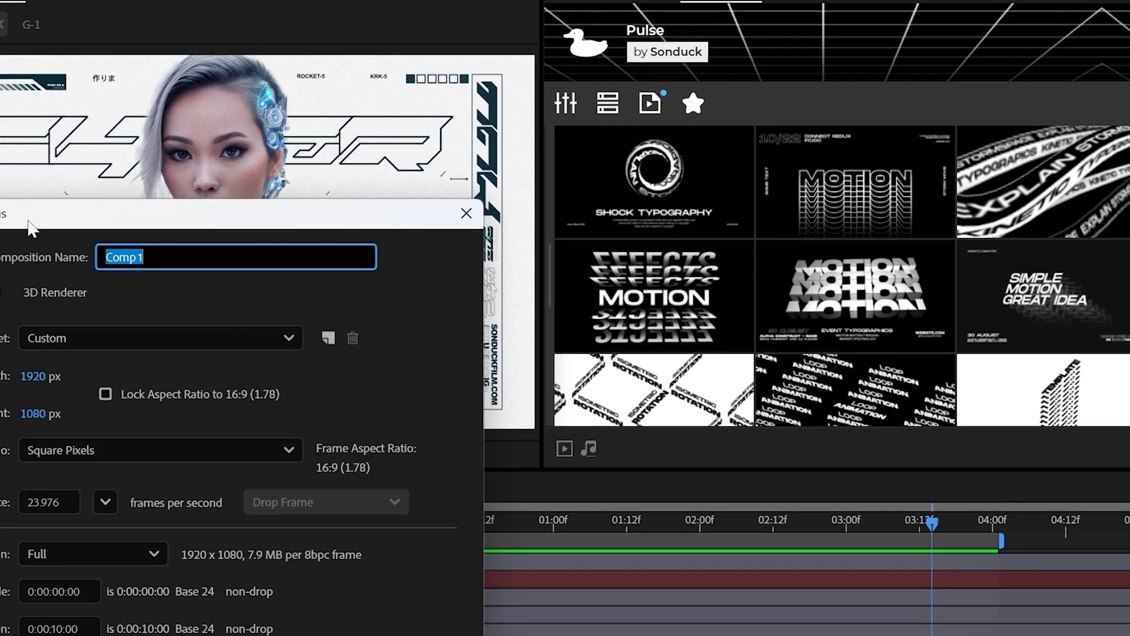
text(title collage)
key(Return)
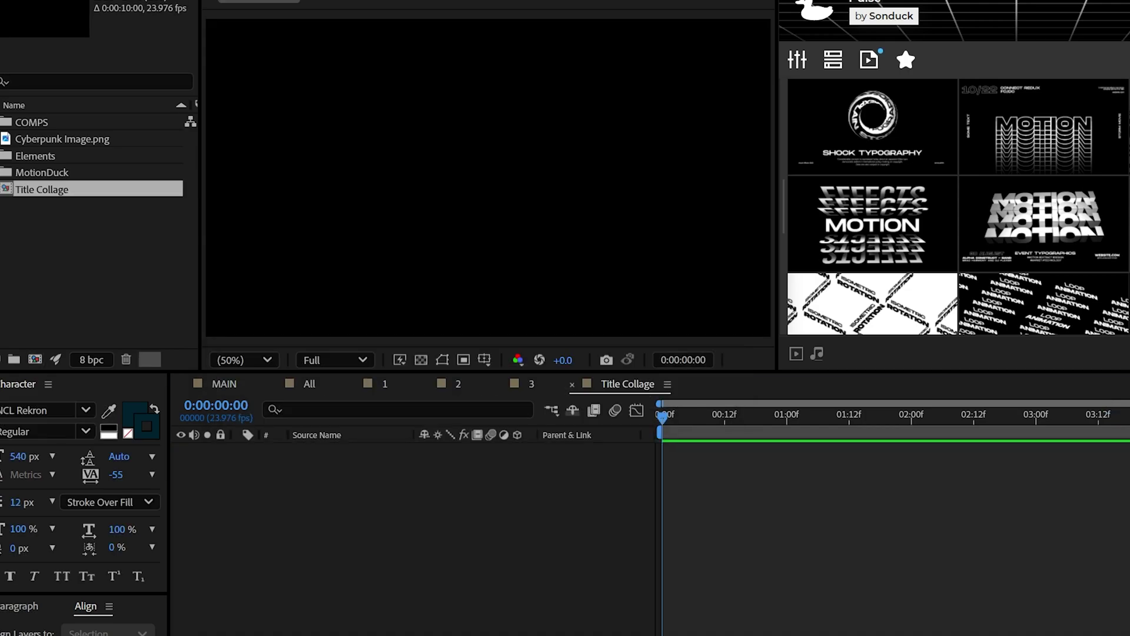
Step: Draw a long rectangle frame and add the MNK and 'Create Anything' title text inside it
drag(299, 241, 712, 284)
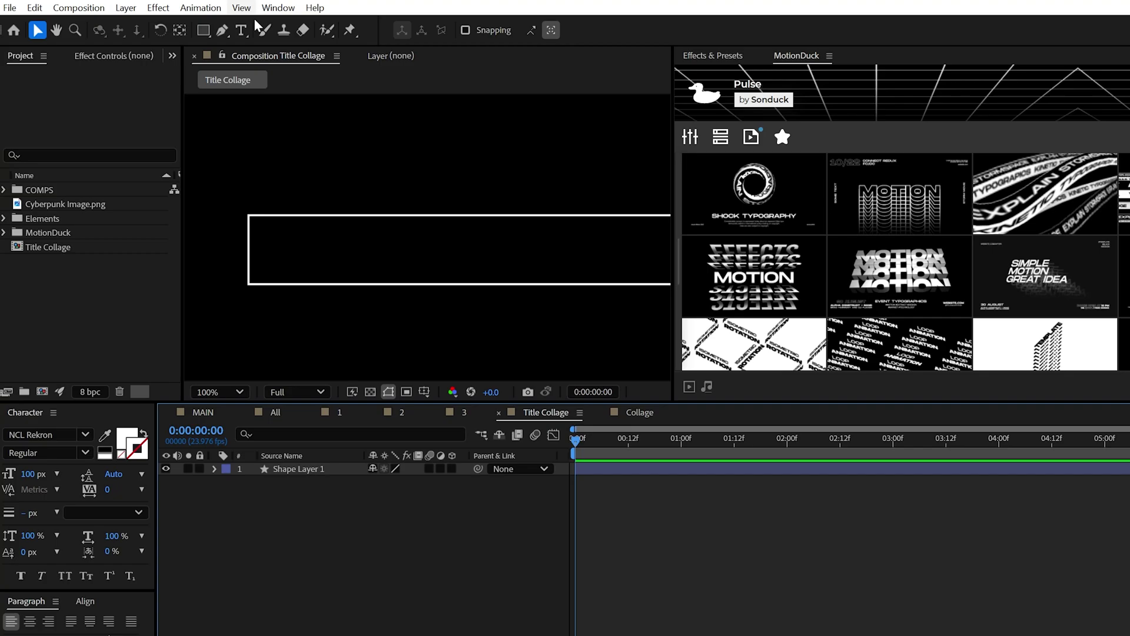
key(ctrl+t)
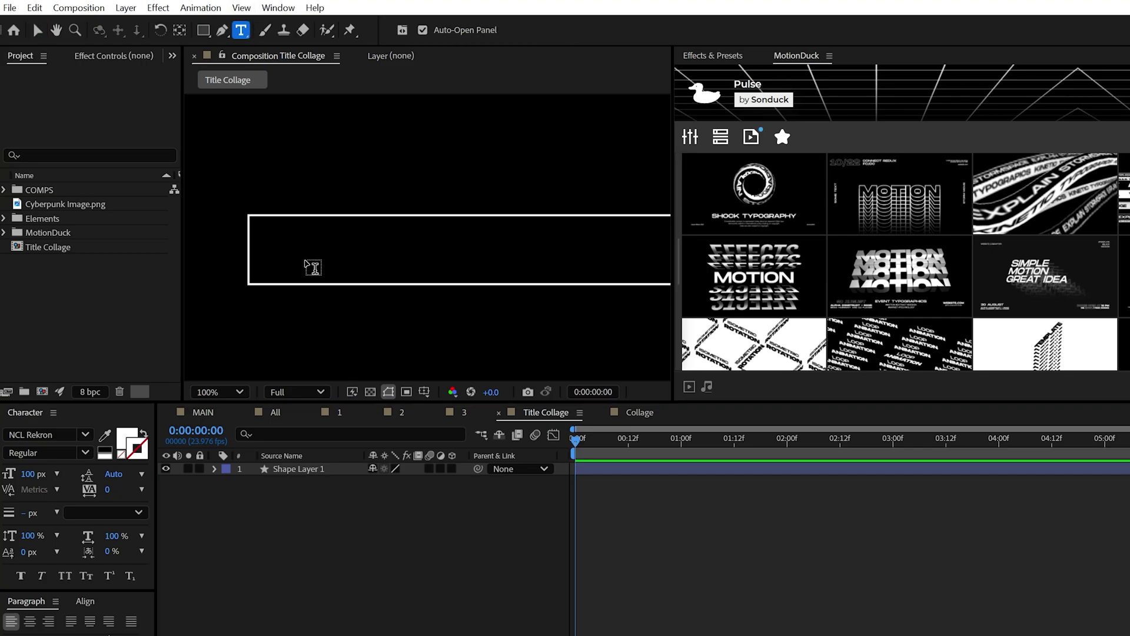
click(302, 253)
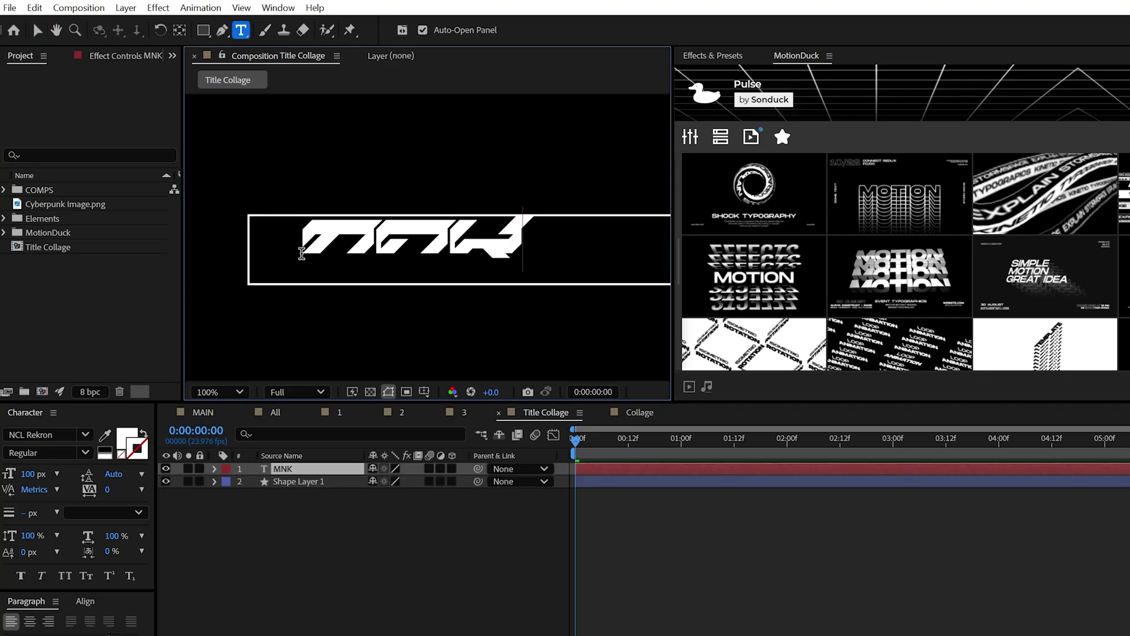
click(38, 30)
scroll(382, 250, down, 2)
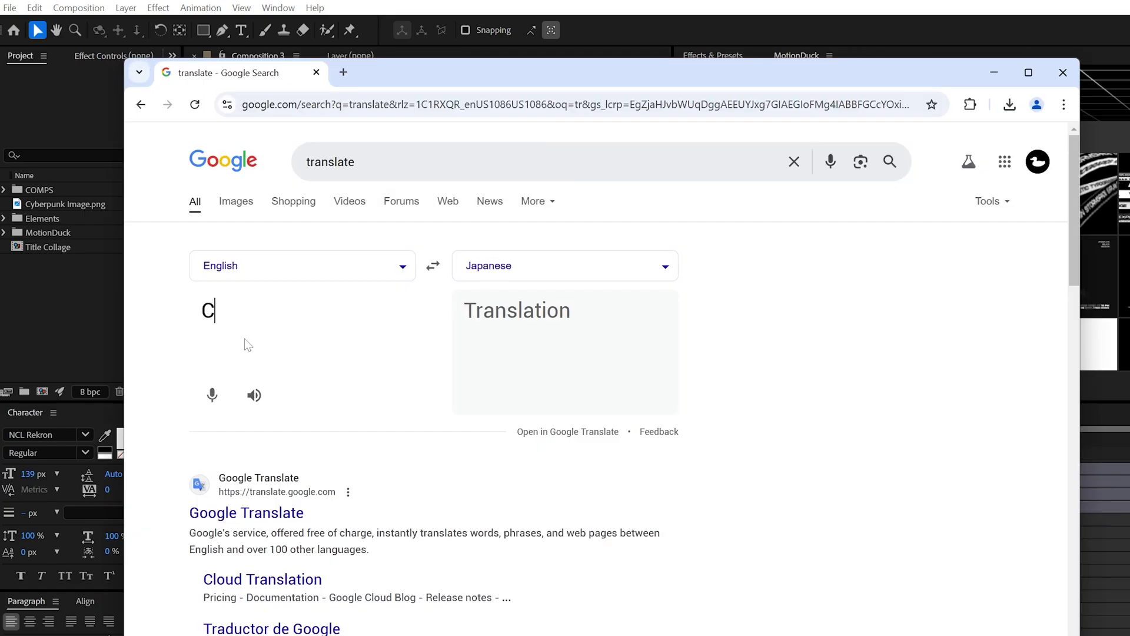
text(reate )
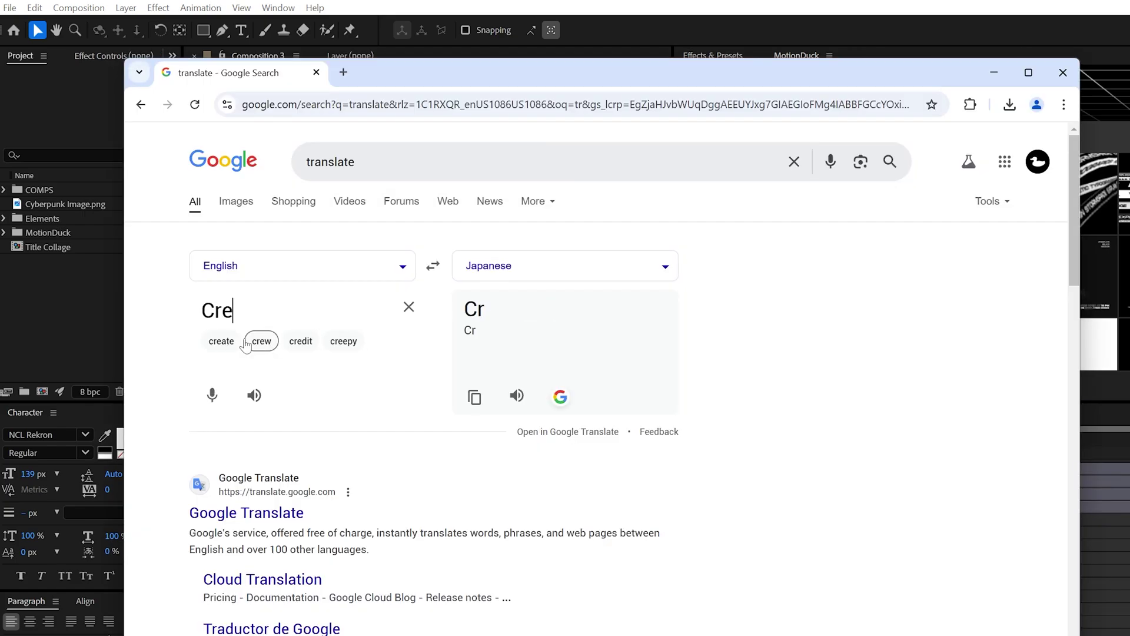
text(Anything)
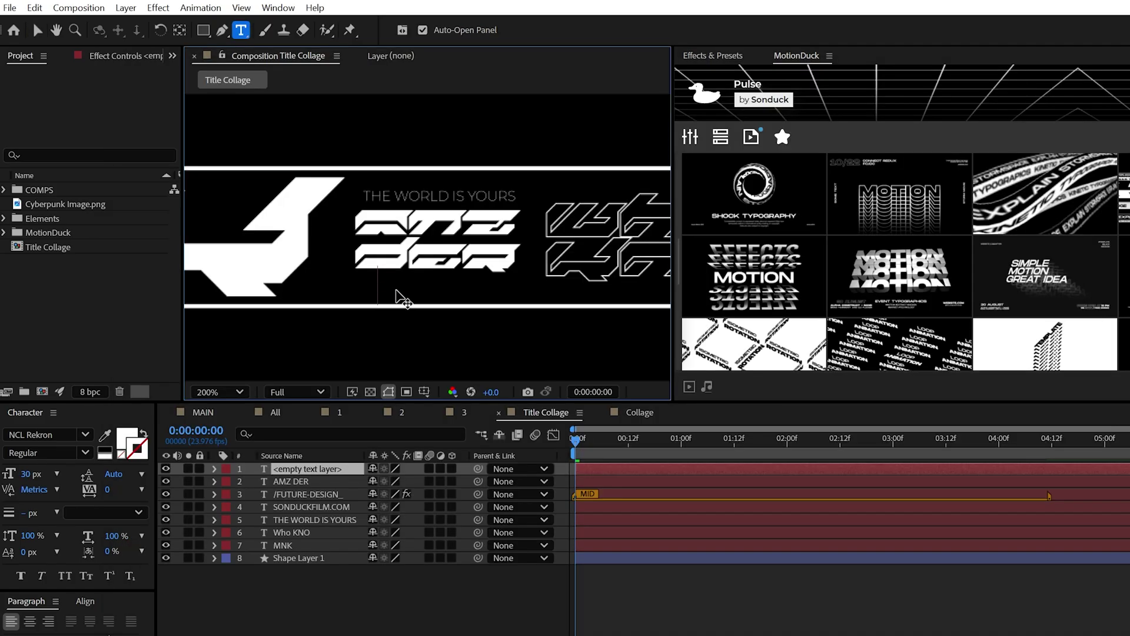
Step: Set the caption font to MS Gothic and nest Title Collage into the MAIN composition
click(86, 436)
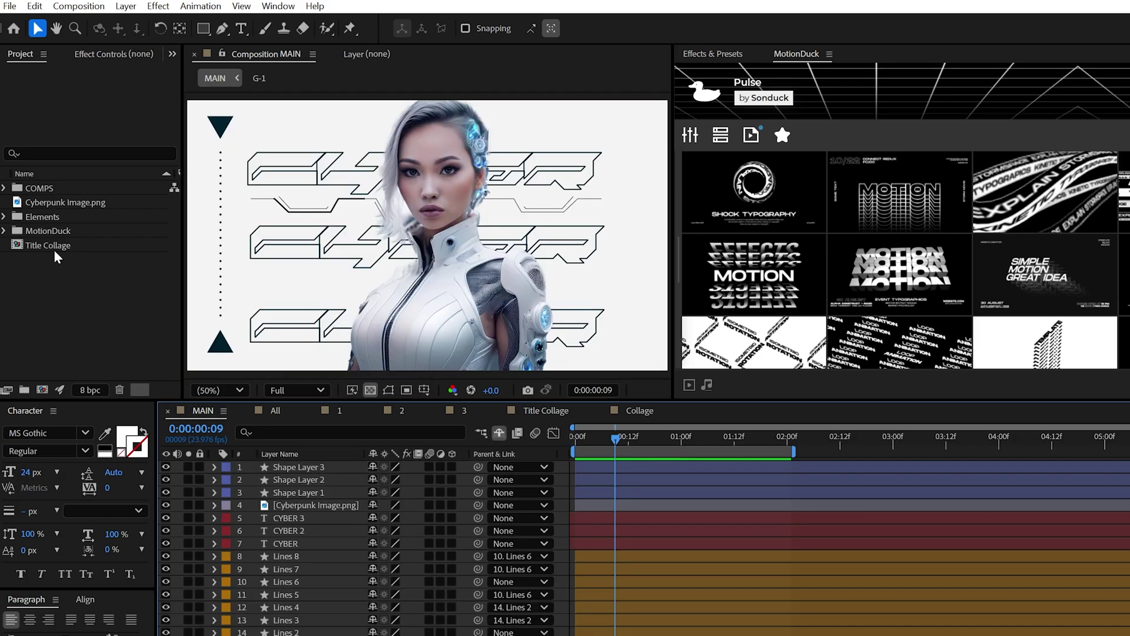
drag(55, 250, 283, 470)
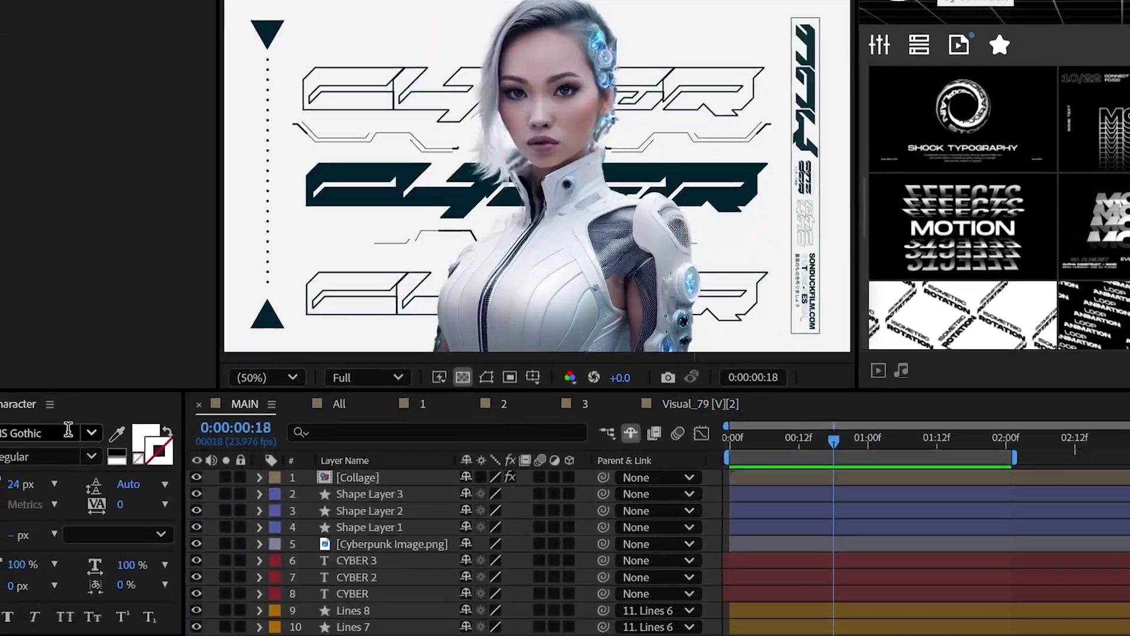
Step: Add a Wingdings text layer with the glyph 'c' at the poster's left
click(105, 433)
scroll(78, 437, up, 3)
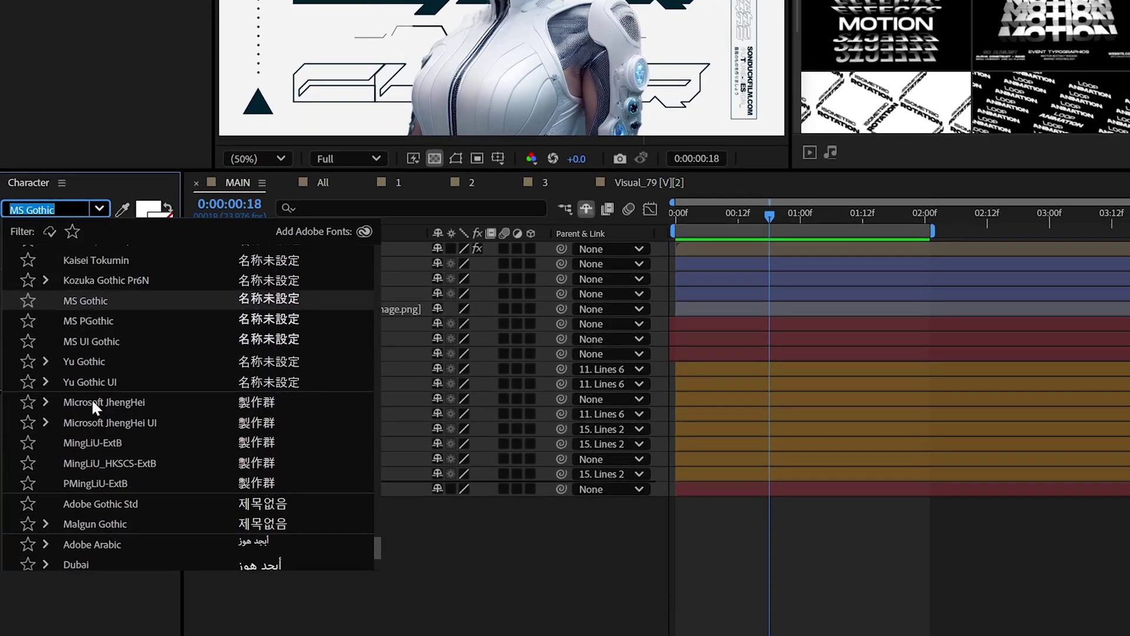
mouse_move(379, 538)
mouse_down()
mouse_move(371, 518)
mouse_move(369, 529)
mouse_up()
click(93, 426)
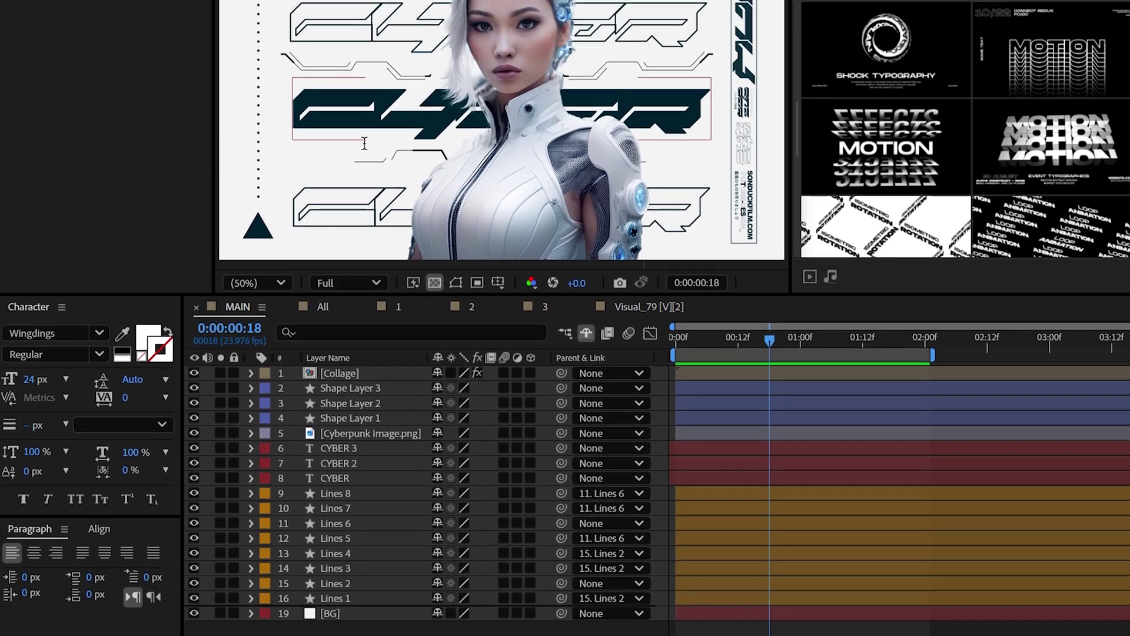
click(302, 174)
text(c)
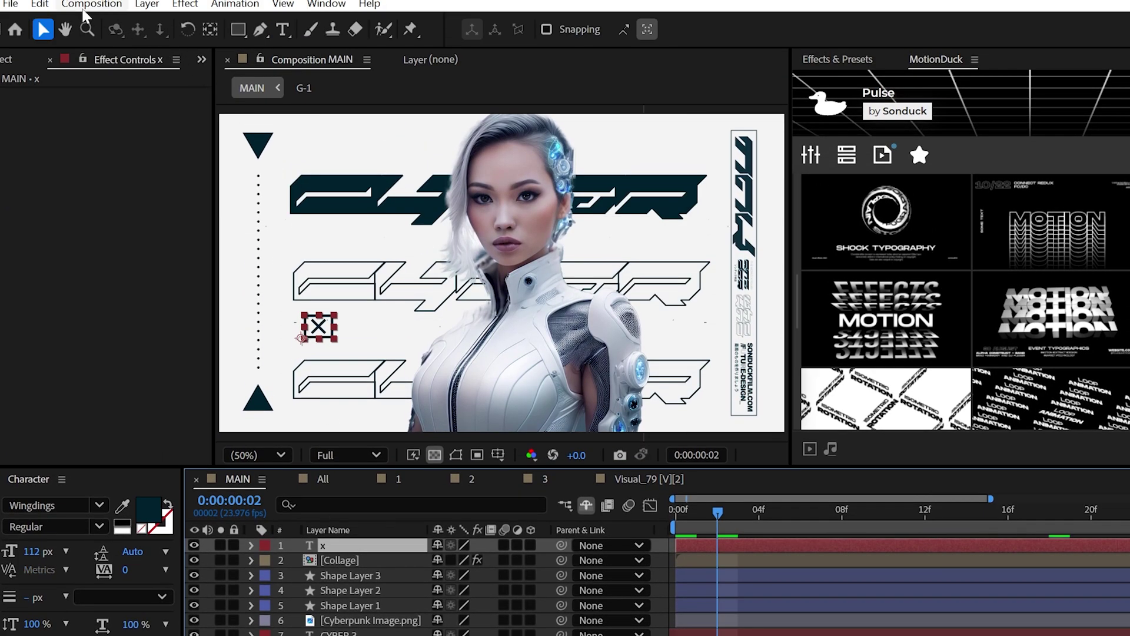
Step: Split the symbol layer every few frames, retyping new glyphs (a, e, NdJMzp) each time
click(39, 3)
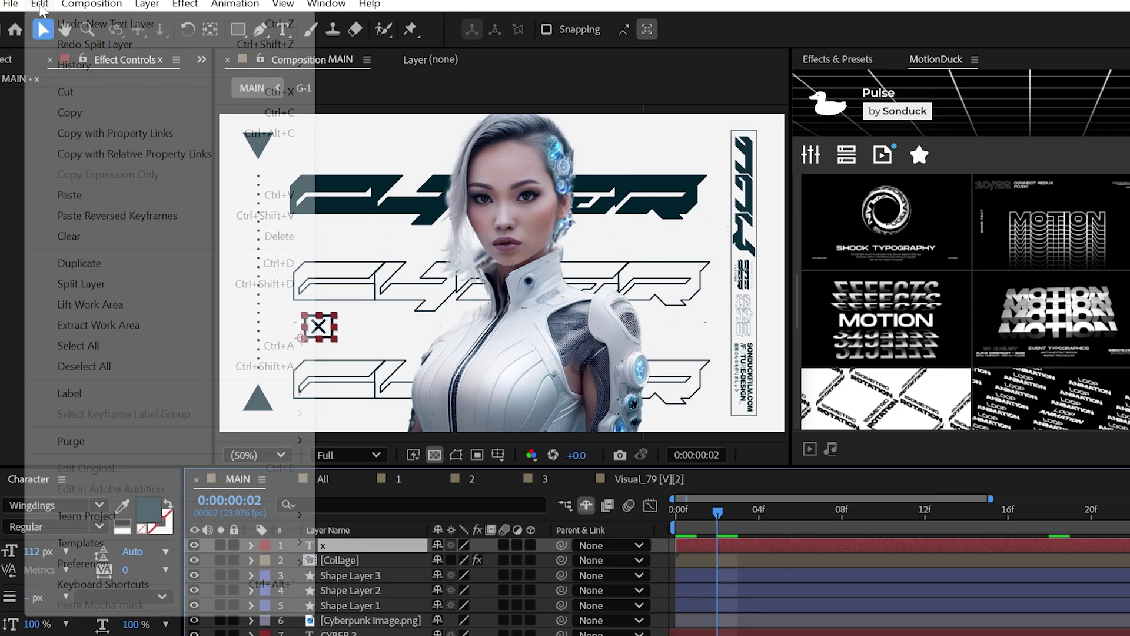
click(70, 285)
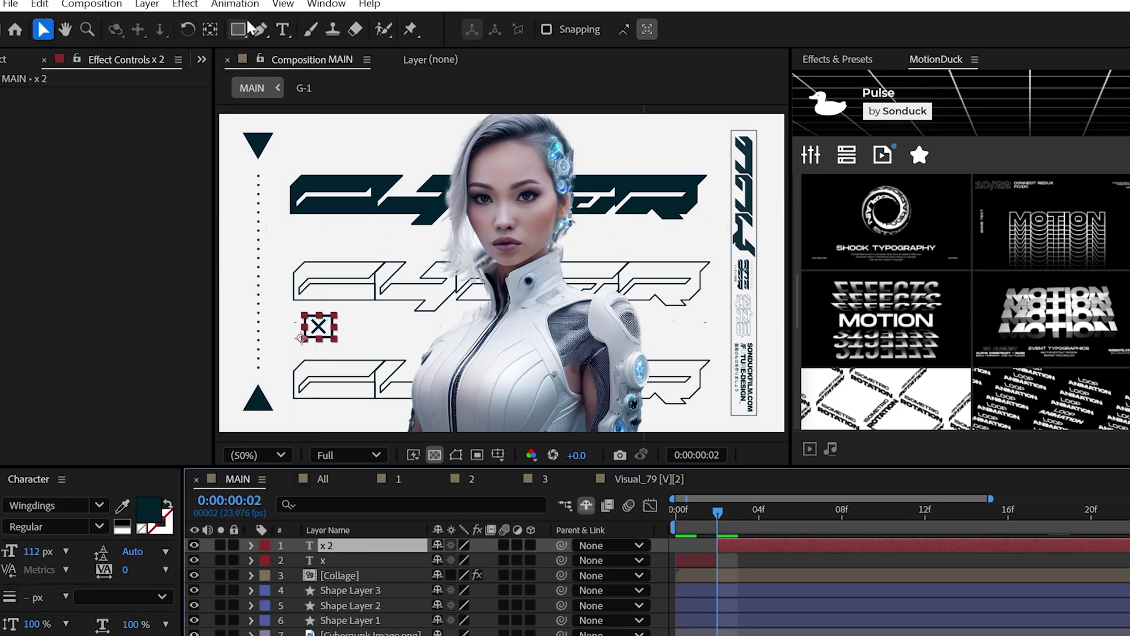
double_click(326, 331)
key(Page_Down)
key(Page_Down)
key(ctrl+shift+d)
text(a)
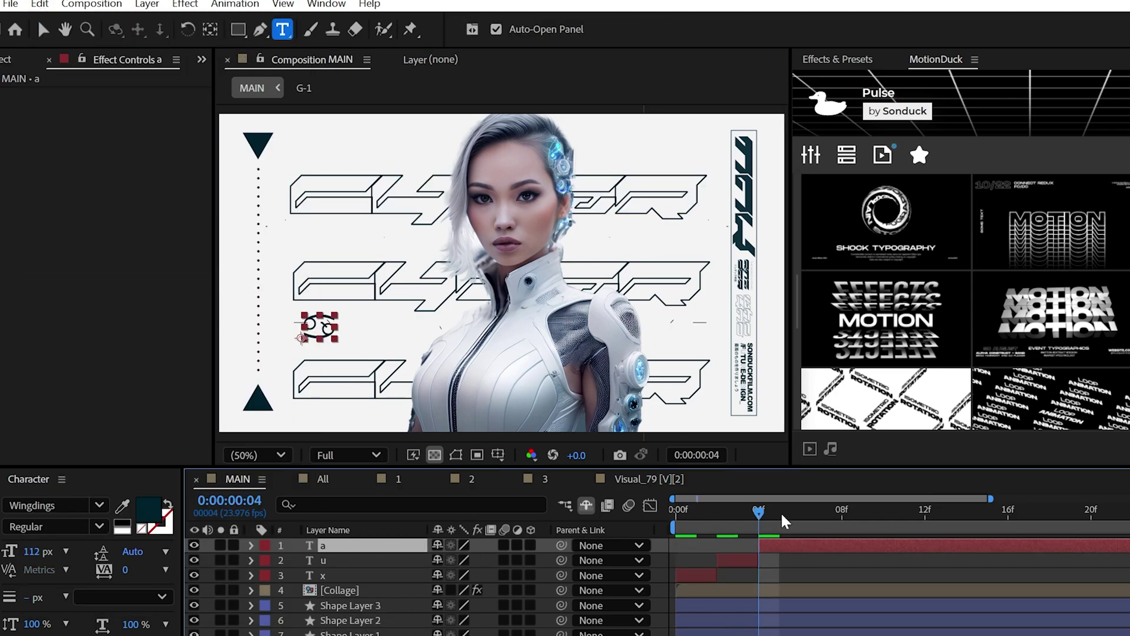
key(Page_Down)
key(Page_Down)
key(ctrl+shift+d)
text(e)
key(Page_Down)
key(Page_Down)
text(NdJMz)
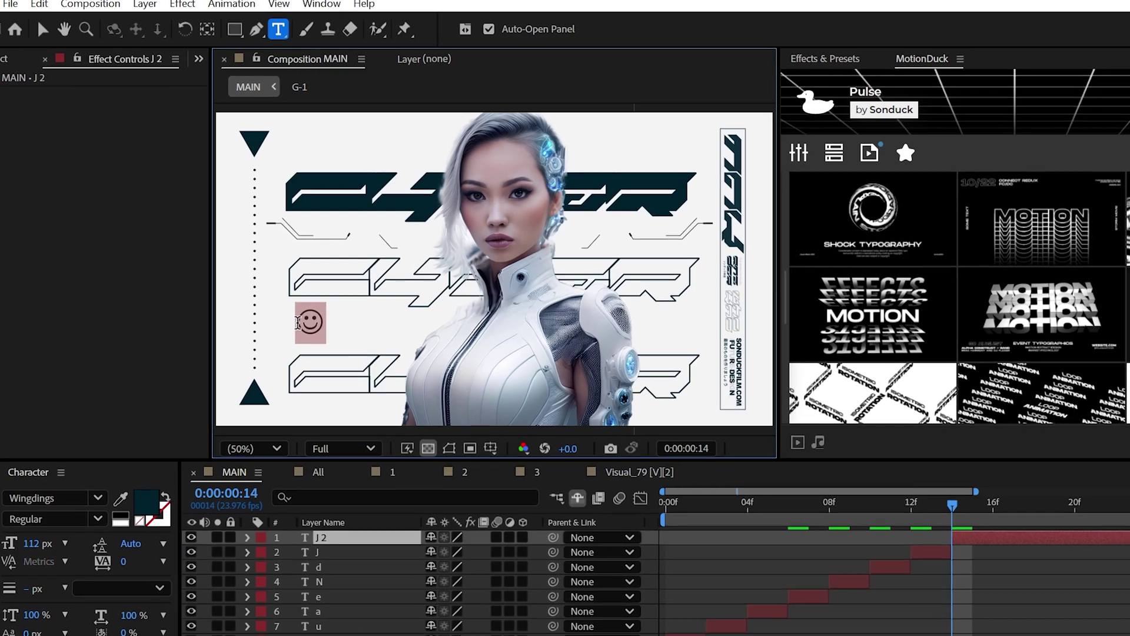
text(p)
Step: Select all the glyph layers and precompose them into Pre-comp 4
key(ctrl+a)
key(ctrl+shift+c)
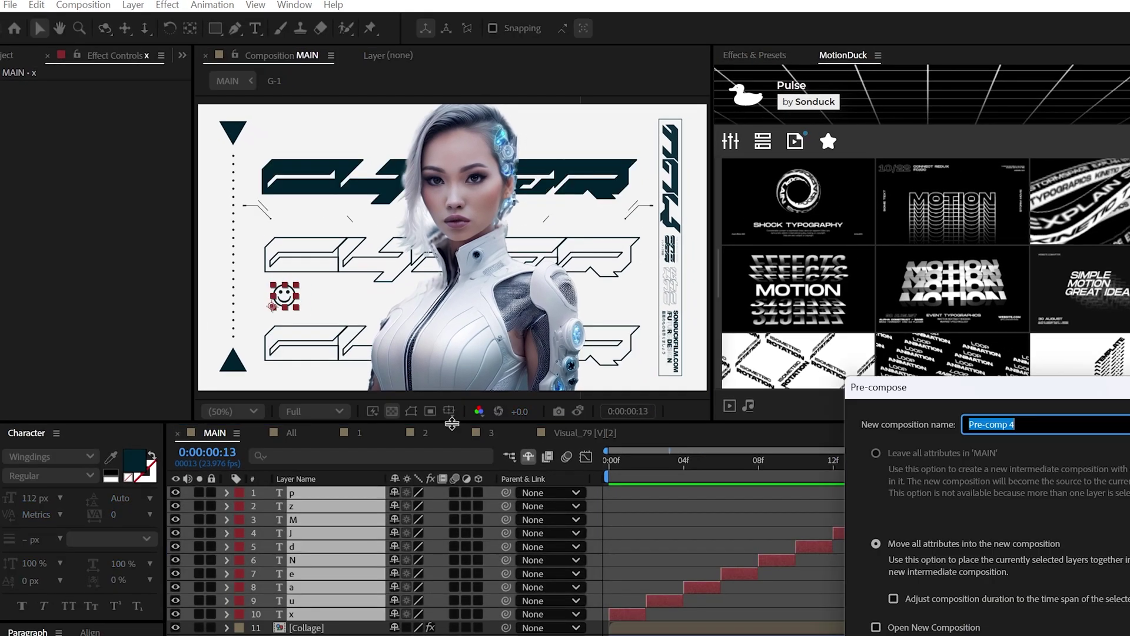
key(Return)
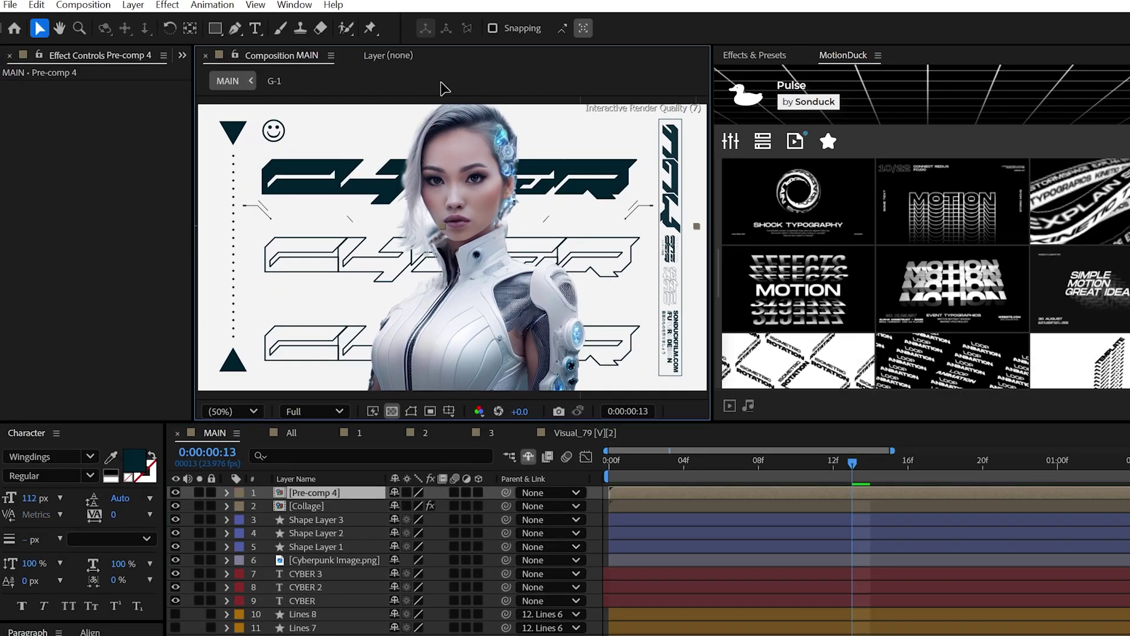
Step: Duplicate Pre-comp 4, split the copy at the playhead, and preview from the start
key(ctrl+d)
key(Page_Down)
key(Page_Down)
key(Page_Down)
key(Page_Down)
key(Page_Down)
key(ctrl+shift+d)
key(Home)
key(space)
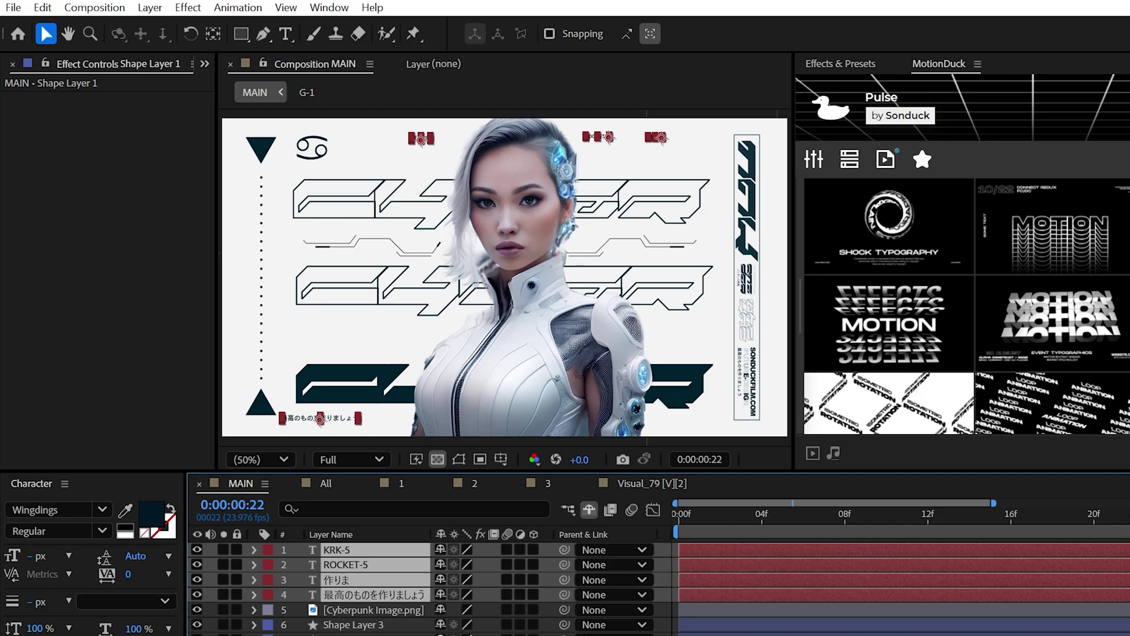
Step: Zoom into the poster and pan around with the Hand tool to check the labels, then preview
key(period)
scroll(438, 336, up, 4)
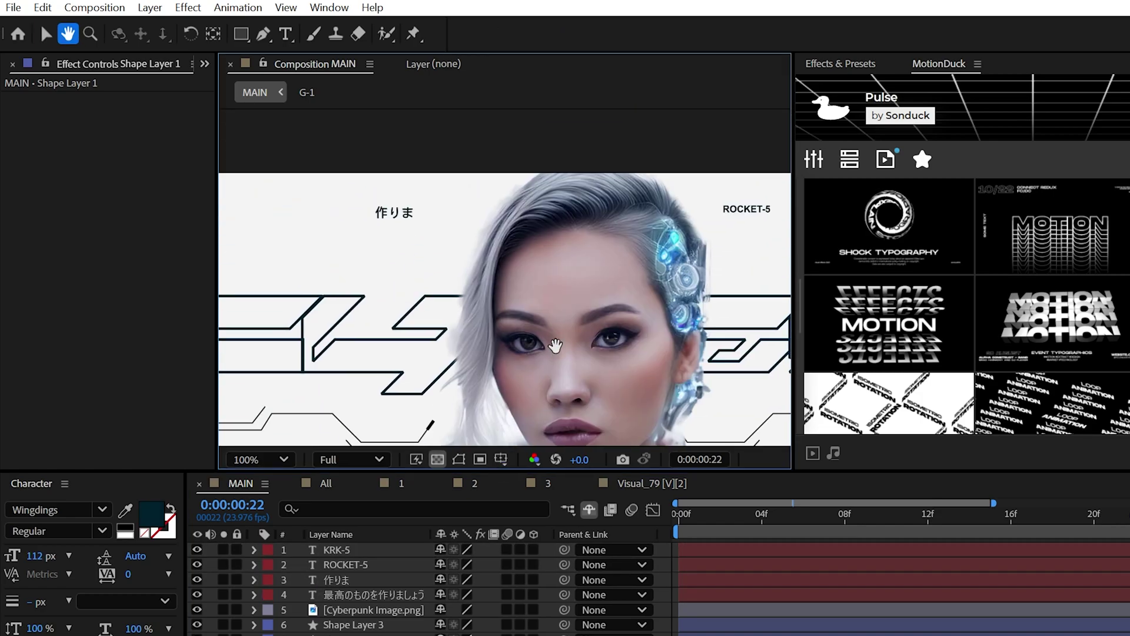
scroll(599, 221, right, 3)
scroll(466, 306, right, 3)
scroll(436, 265, up, 2)
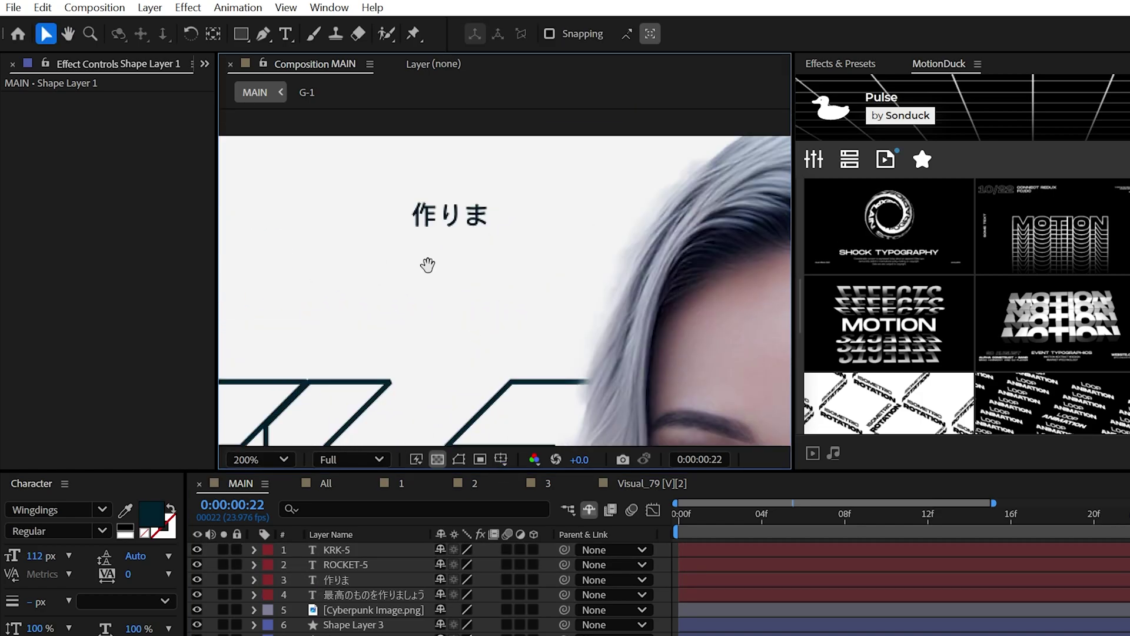
scroll(530, 277, up, 1)
key(h)
scroll(516, 304, right, 6)
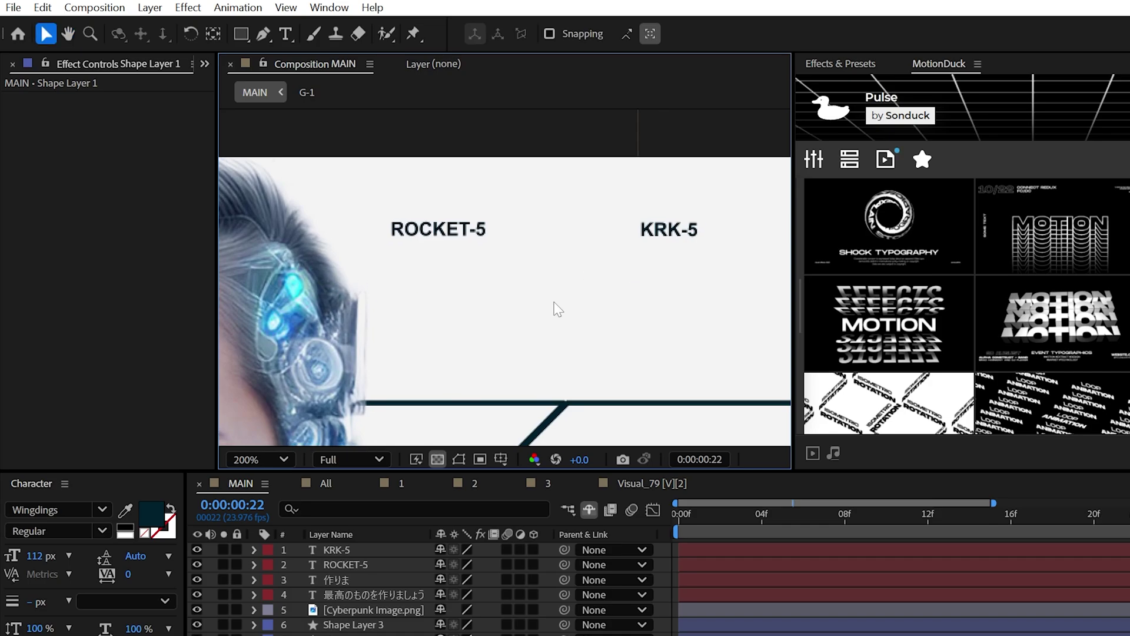
scroll(556, 308, left, 3)
scroll(328, 350, down, 3)
scroll(358, 367, down, 1)
drag(358, 368, 618, 141)
scroll(522, 297, down, 1)
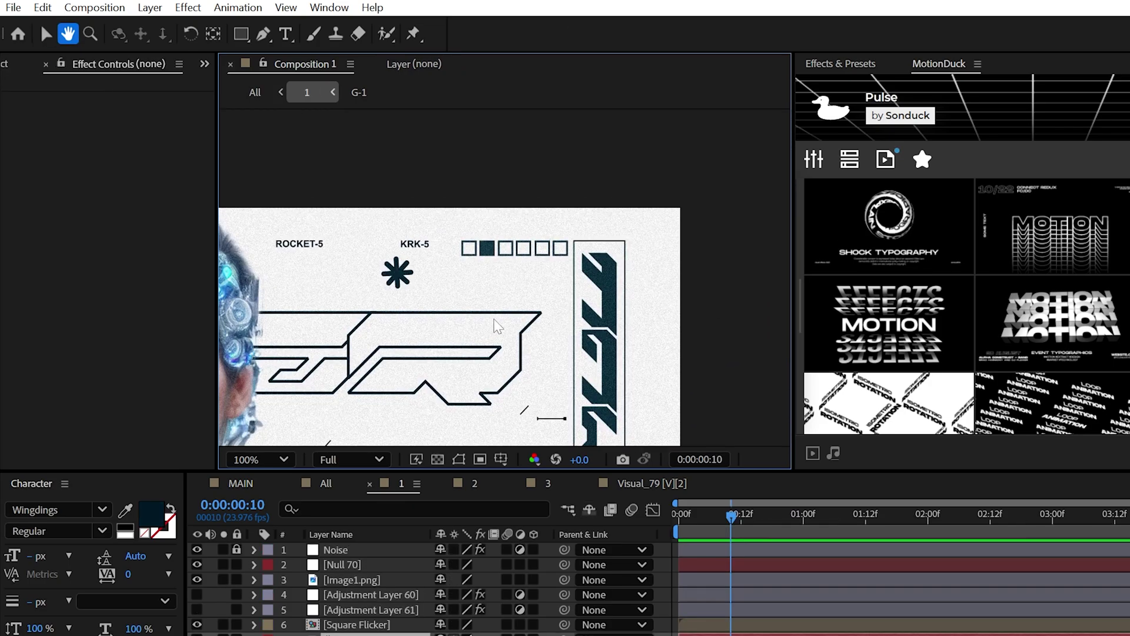
key(space)
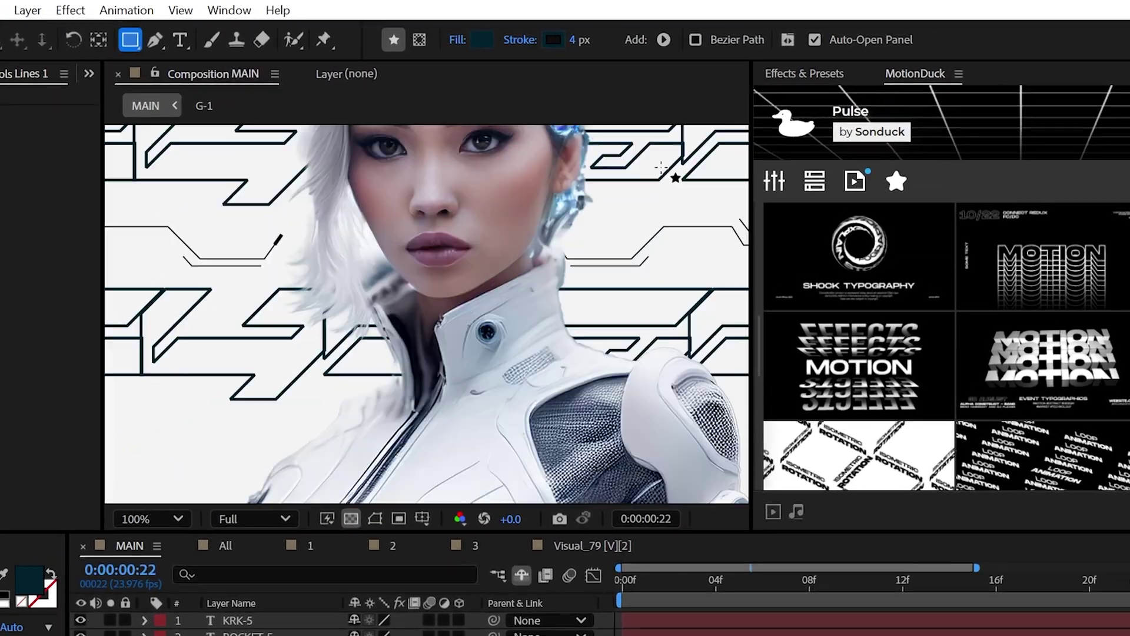
Step: Draw a dark square beside KRK-5 with looping fill-opacity keyframes, then duplicate and time-stagger the copies
scroll(661, 168, up, 2)
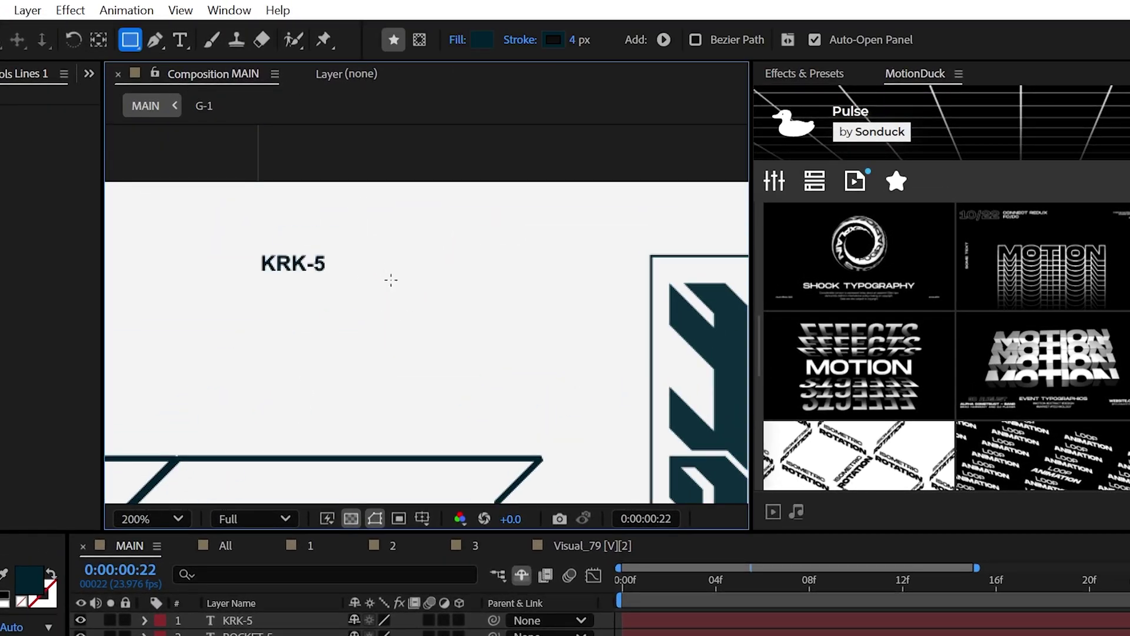
drag(347, 251, 387, 291)
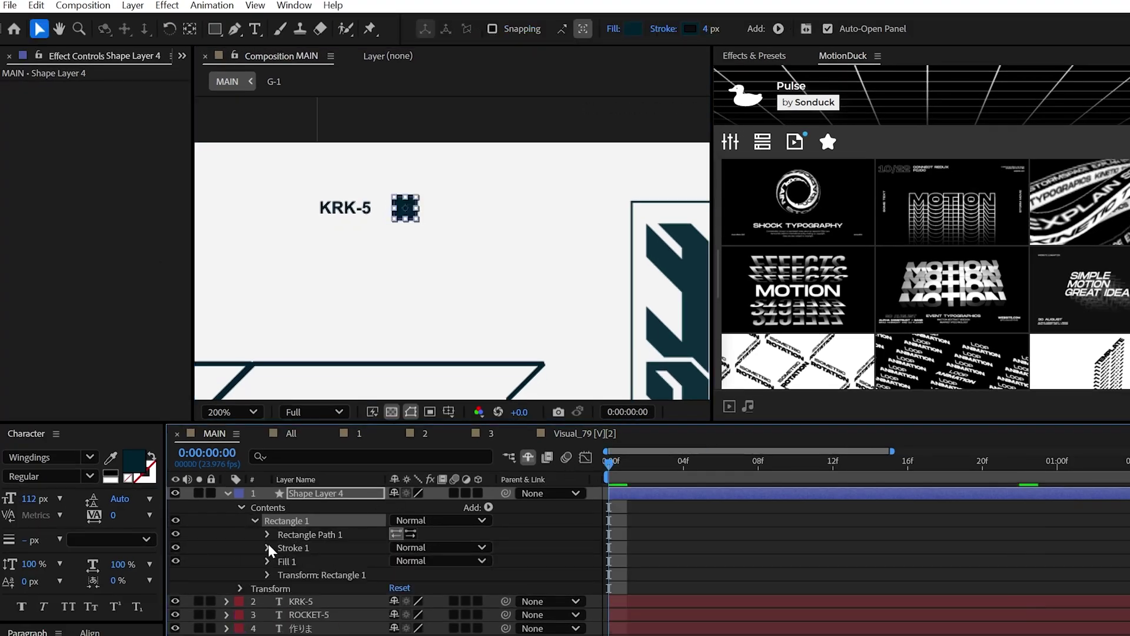
click(259, 629)
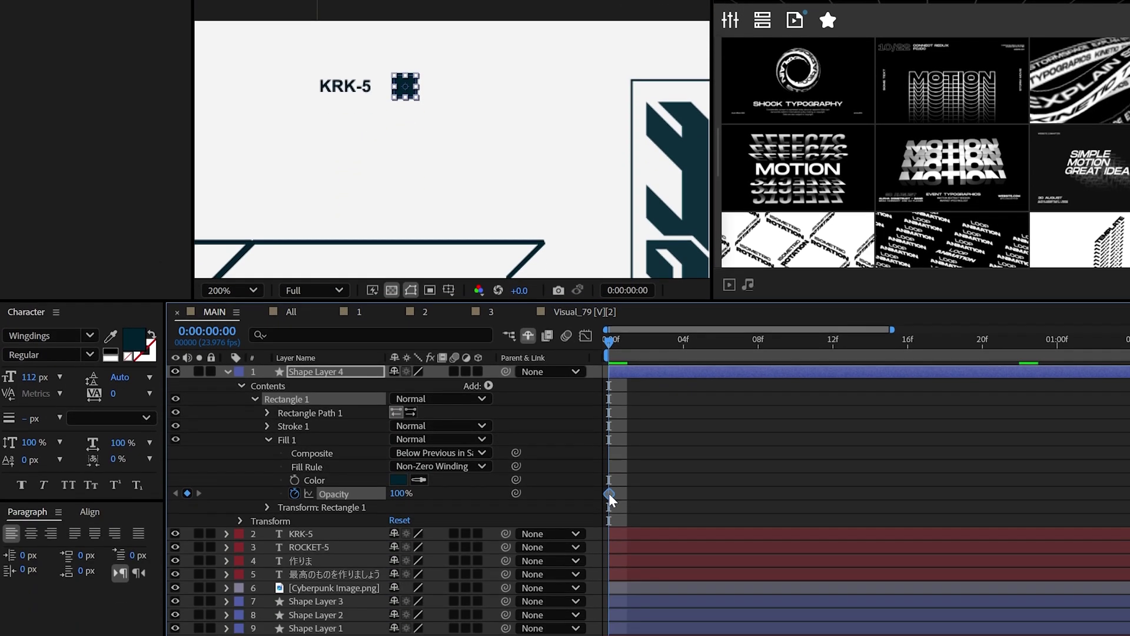
key(Page_Down)
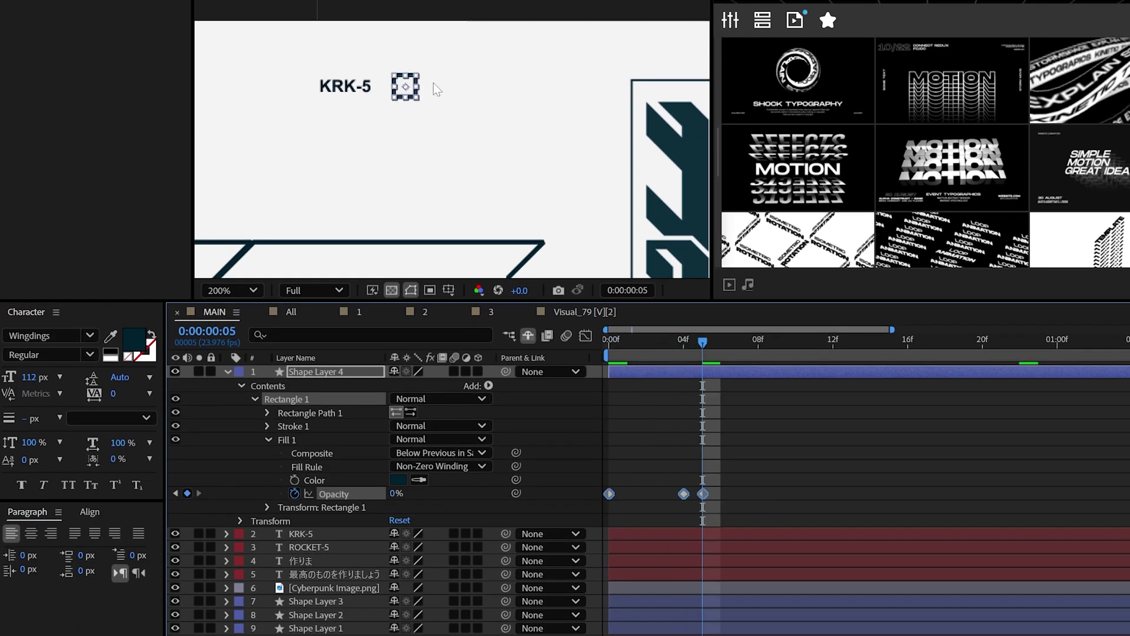
key(space)
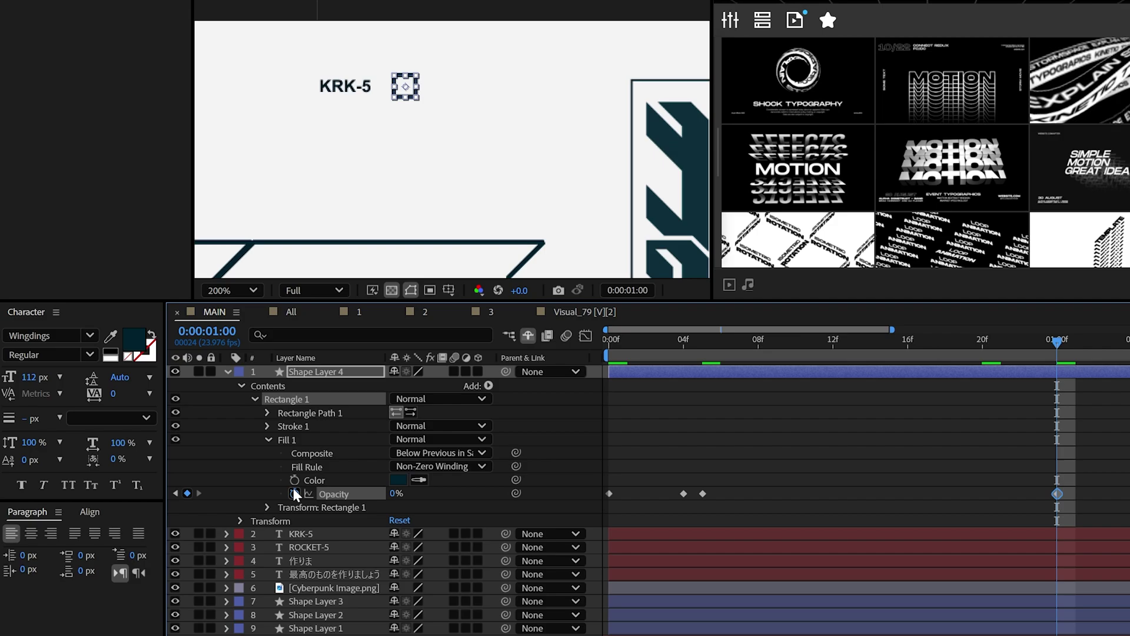
alt+click(294, 493)
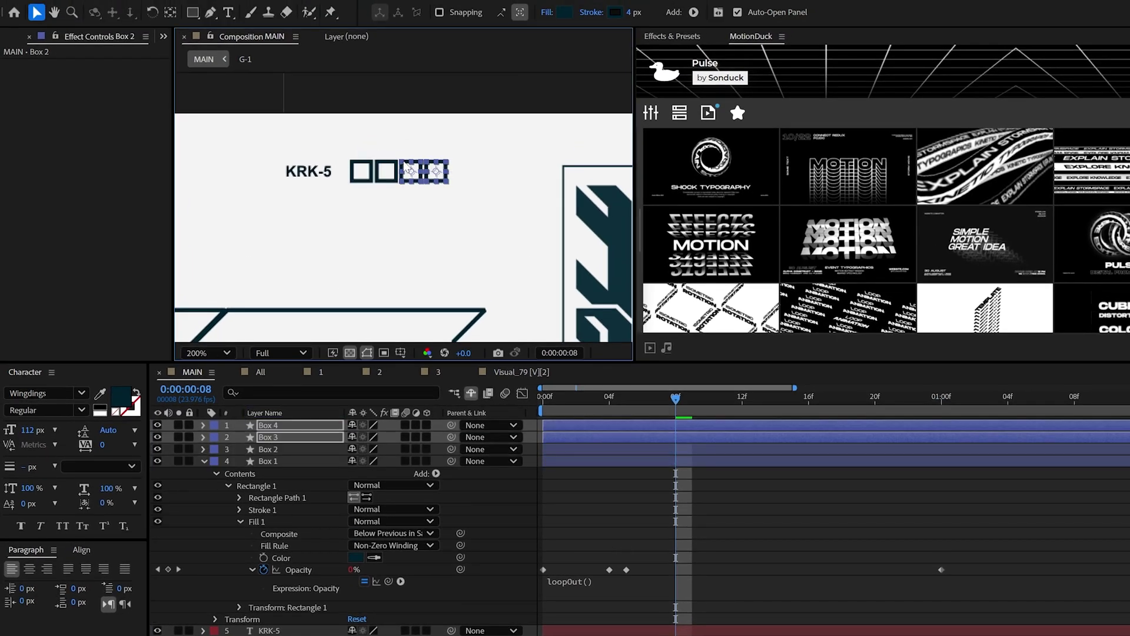
key(ctrl+d)
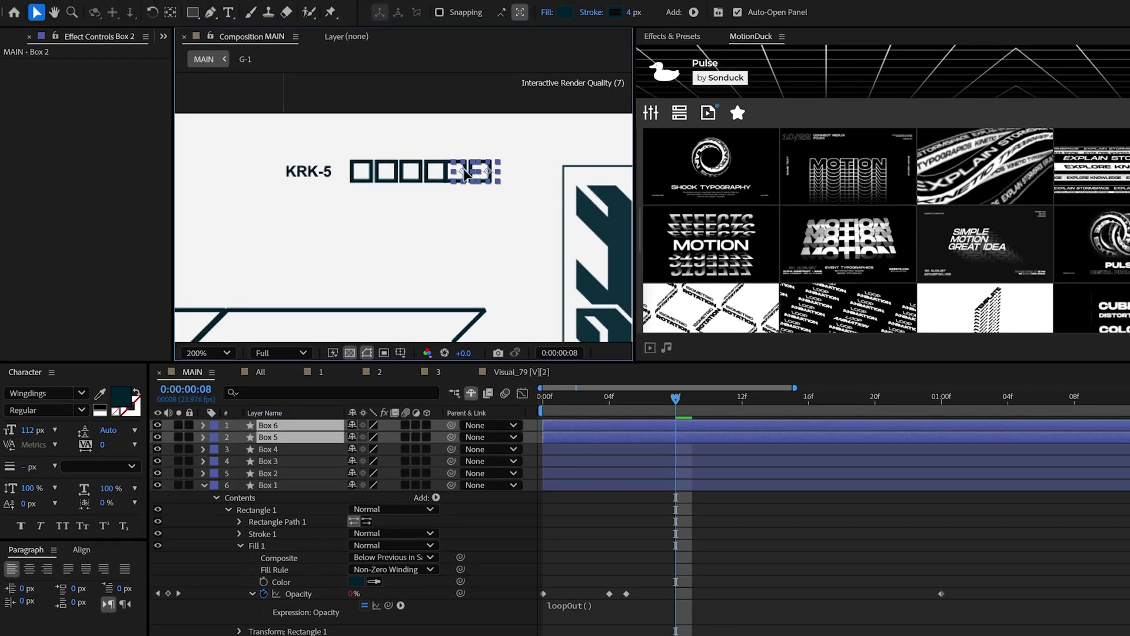
drag(571, 462, 812, 442)
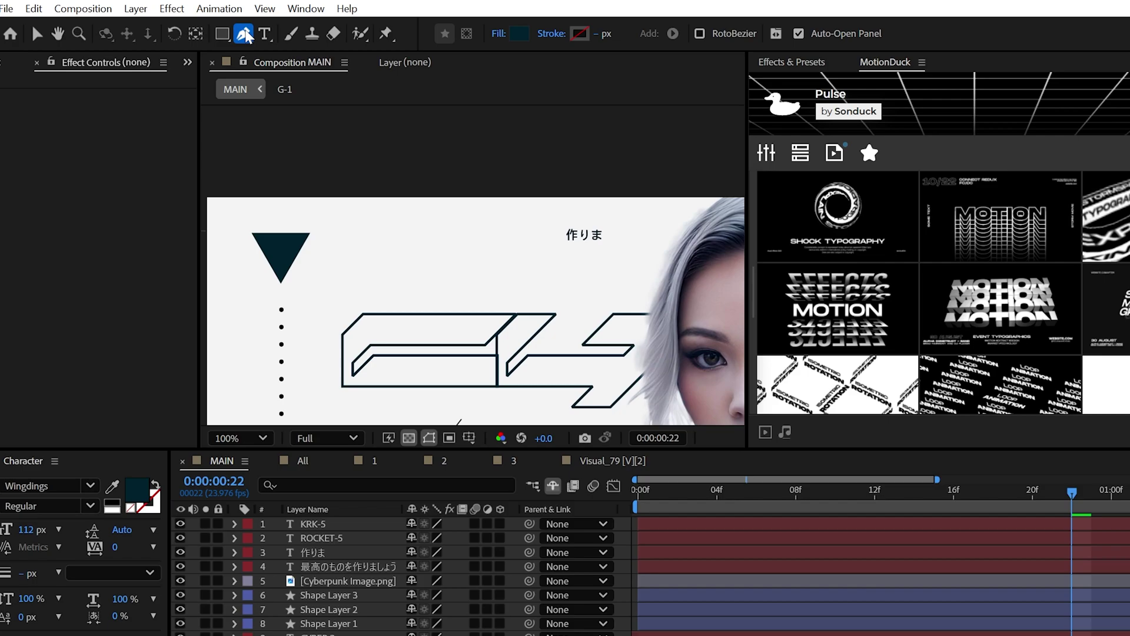
Step: Draw the dark tabbed banner outline near the top-left with the Pen tool
key(g)
click(340, 234)
click(527, 234)
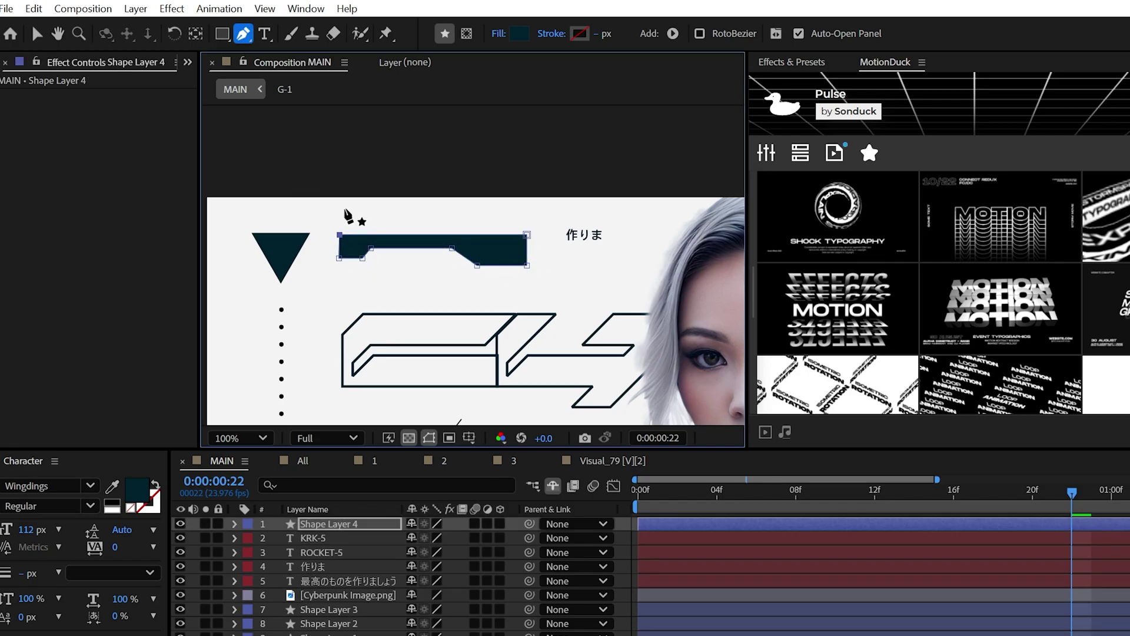
key(F2)
key(v)
key(period)
Step: Add the PUSH ON & text, duplicate it, and retype the copy as CREATE in place
key(ctrl+alt+shift+t)
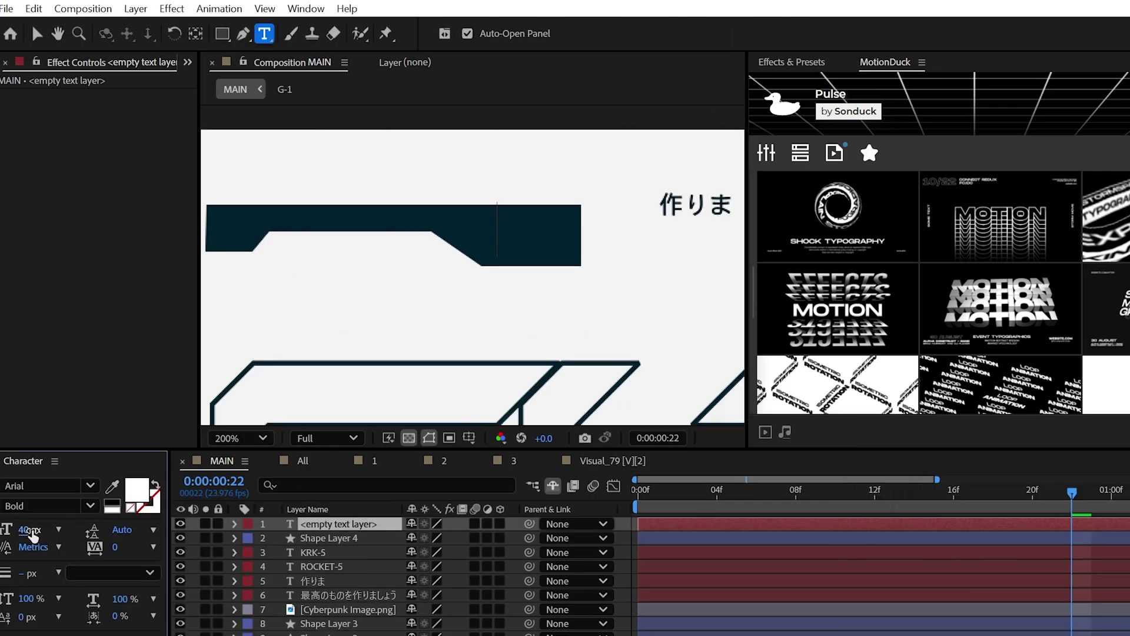
text(PUSH ON &)
key(ctrl+d)
click(90, 505)
click(17, 609)
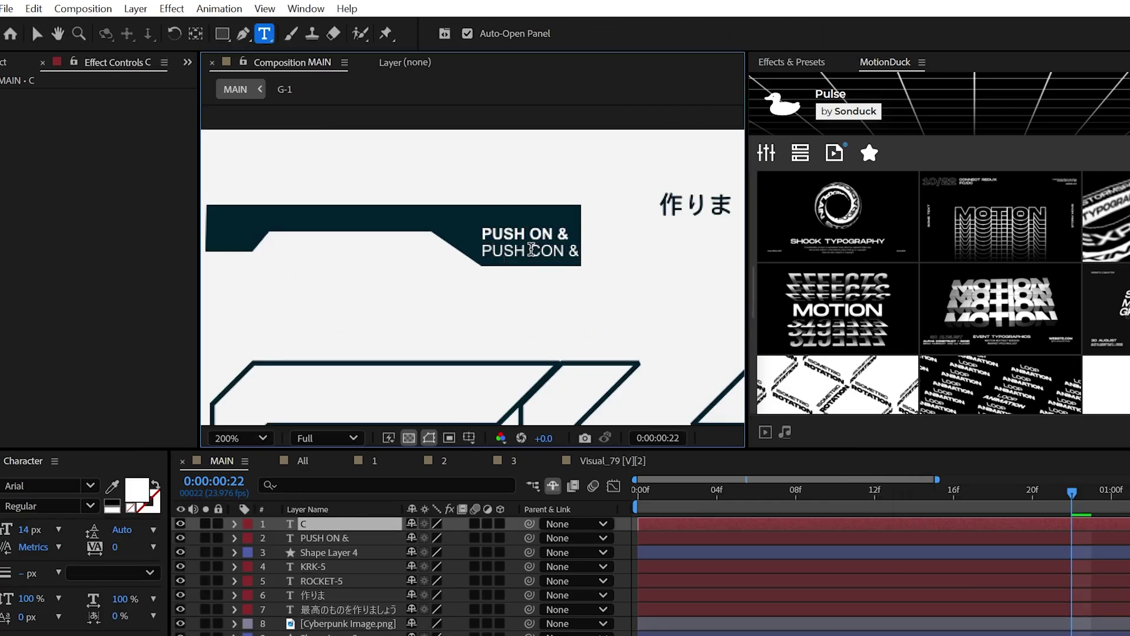
text(REATEv)
key(ctrl+d)
drag(37, 530, 32, 523)
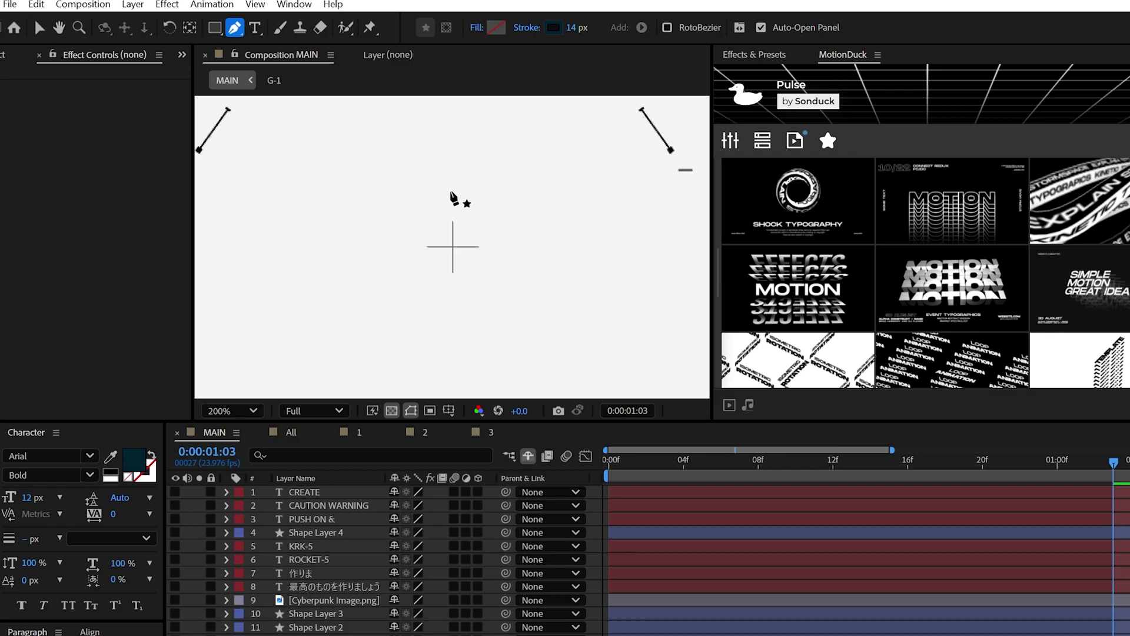
Step: Draw a vertical line in the centre and set its stroke to Round Cap
click(450, 191)
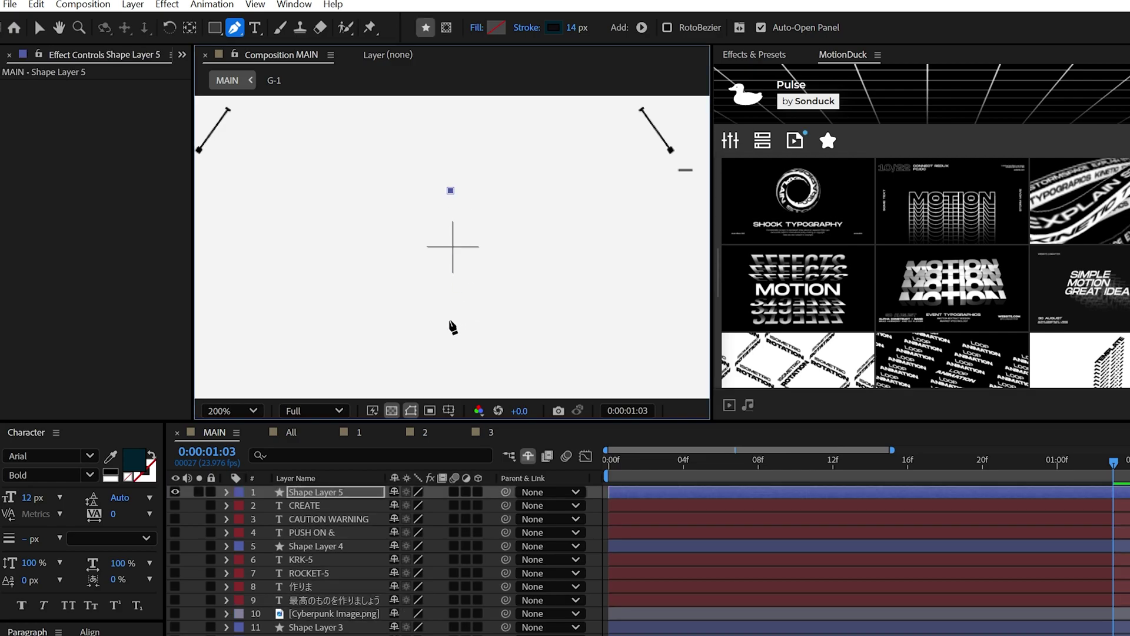
key(v)
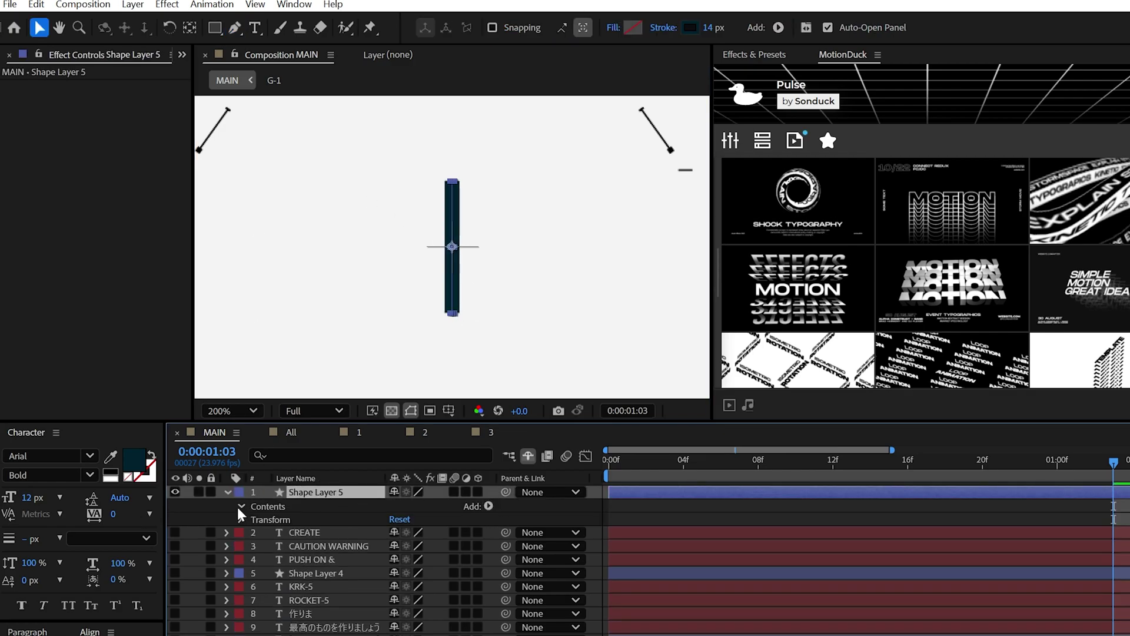
click(270, 546)
click(441, 488)
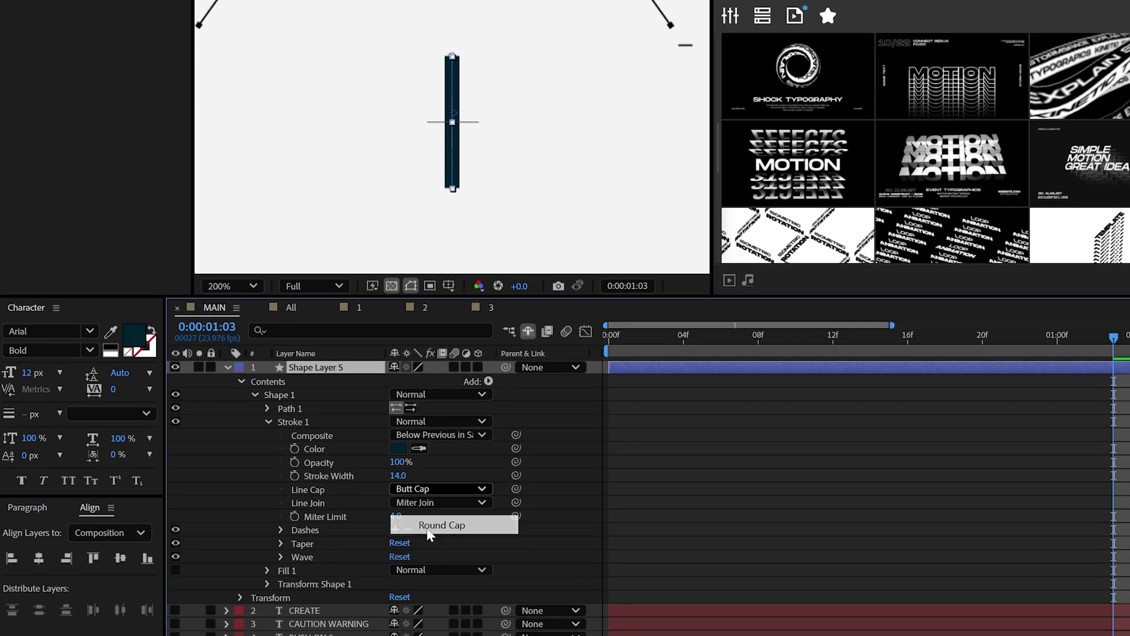
click(428, 525)
Step: Add Trim Paths and keyframe Start and End at 50% on the first frame
click(487, 383)
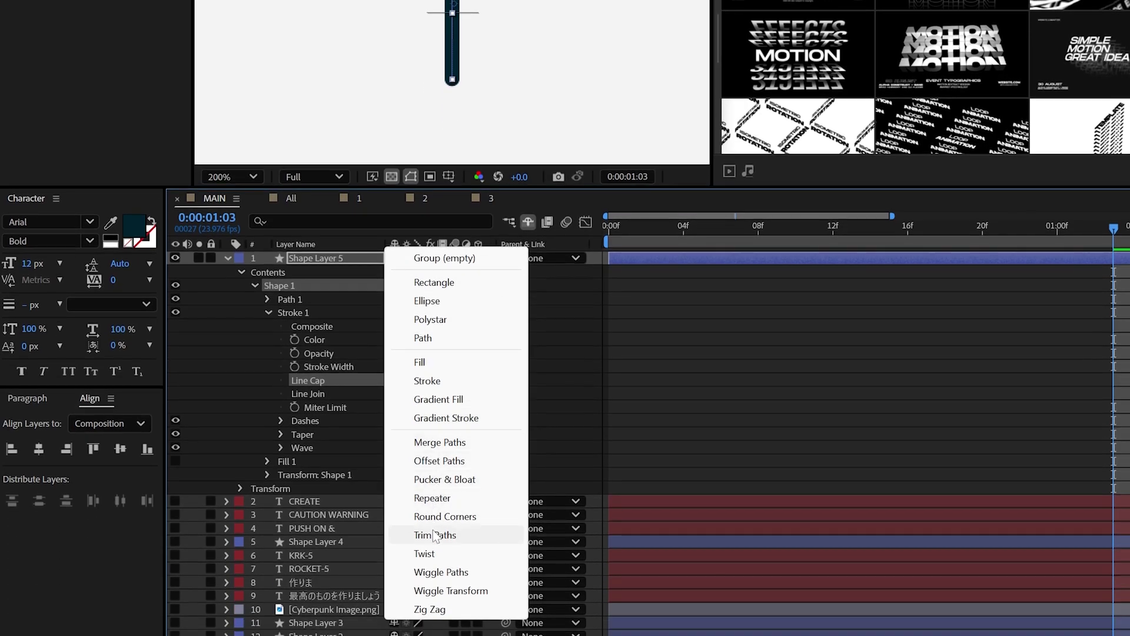
click(434, 535)
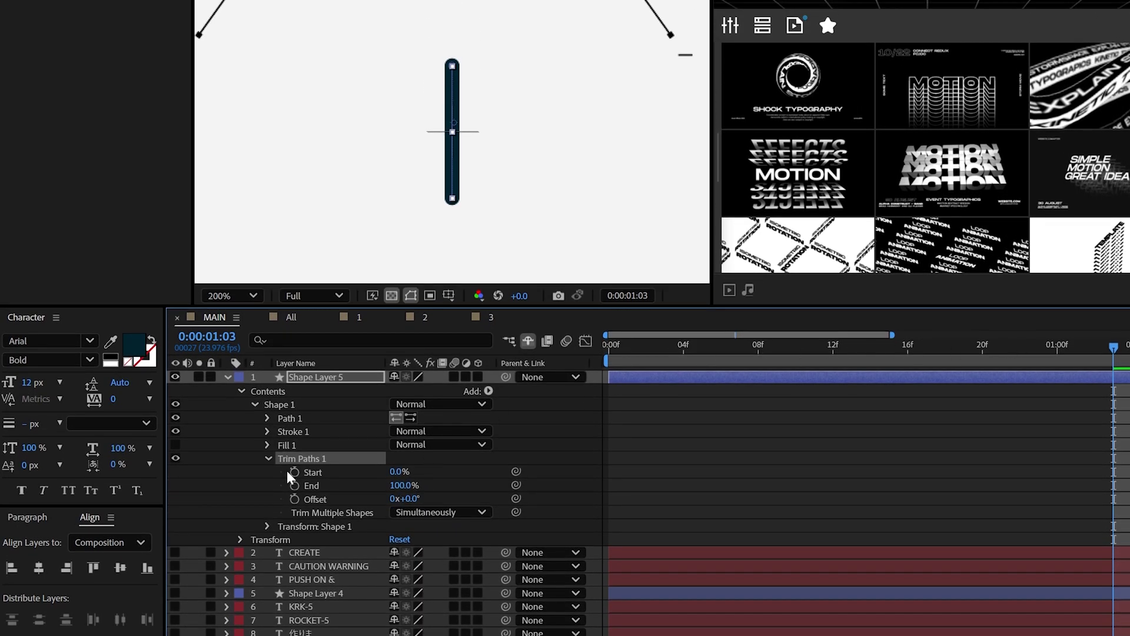
key(Home)
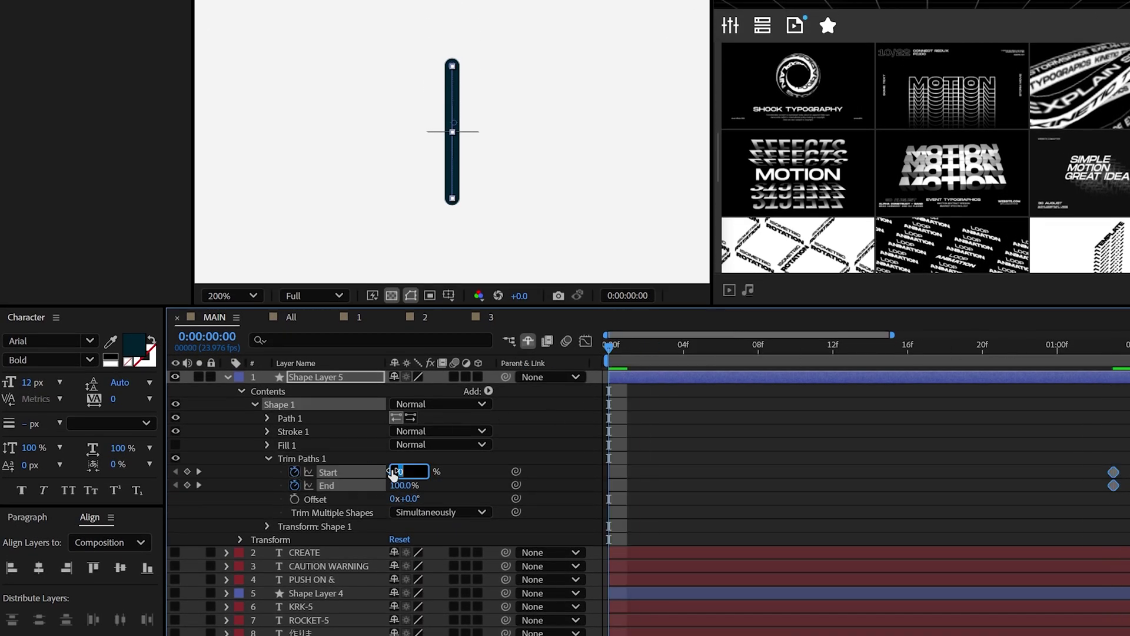
text(50)
key(Return)
text(50)
key(Return)
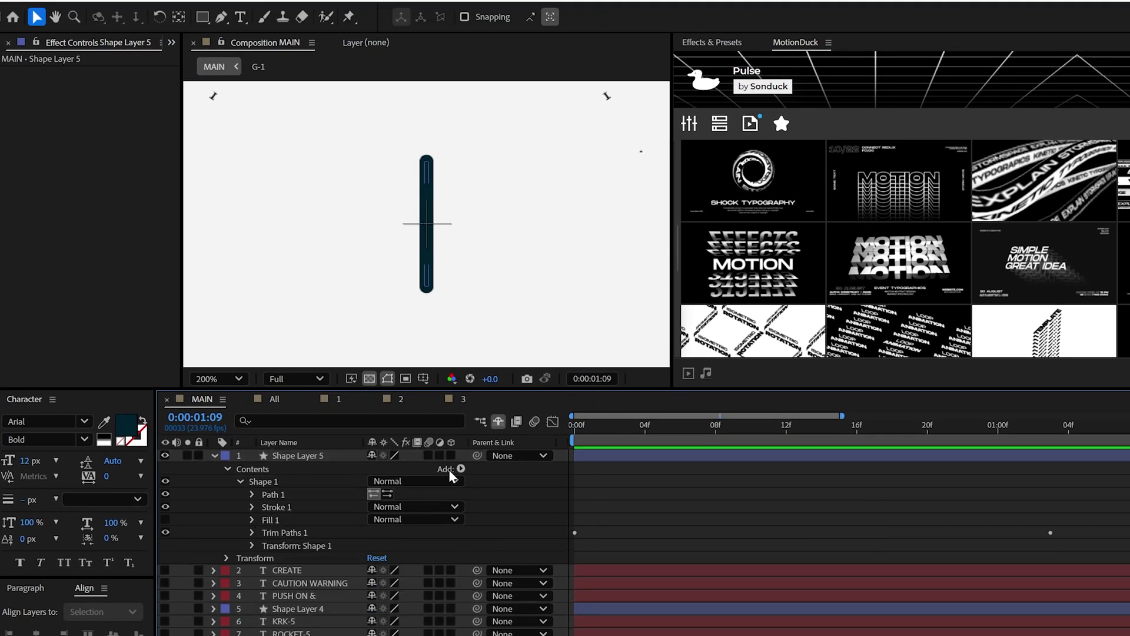
Step: Add a Repeater with 0,0 offset rotated into an asterisk, and spin it with a time*100 Rotation expression
click(461, 469)
click(407, 371)
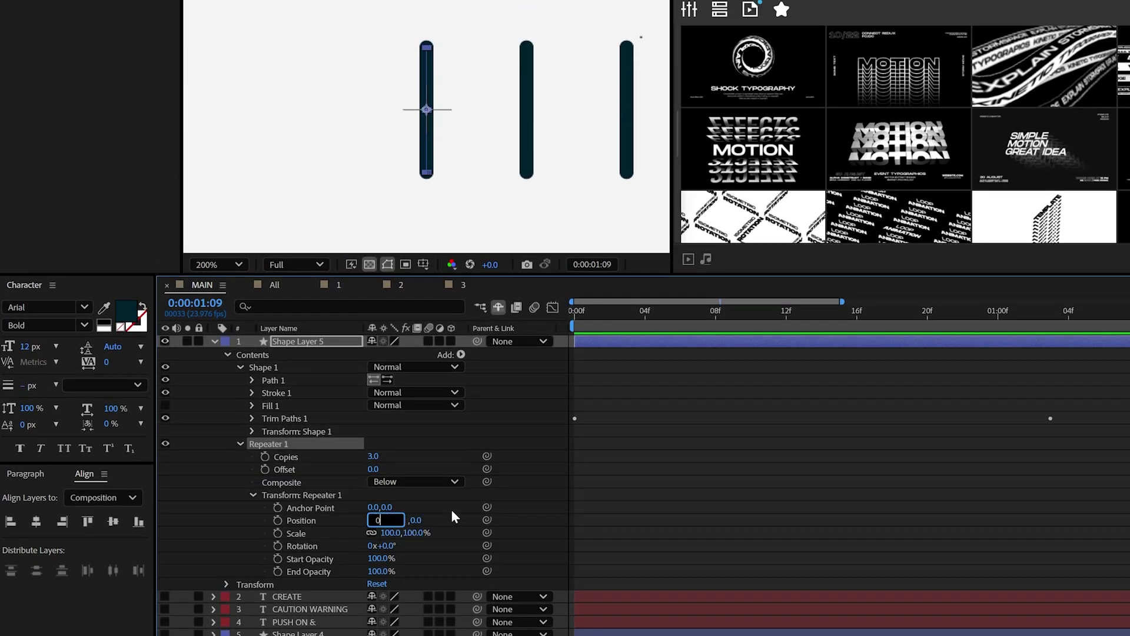
click(453, 517)
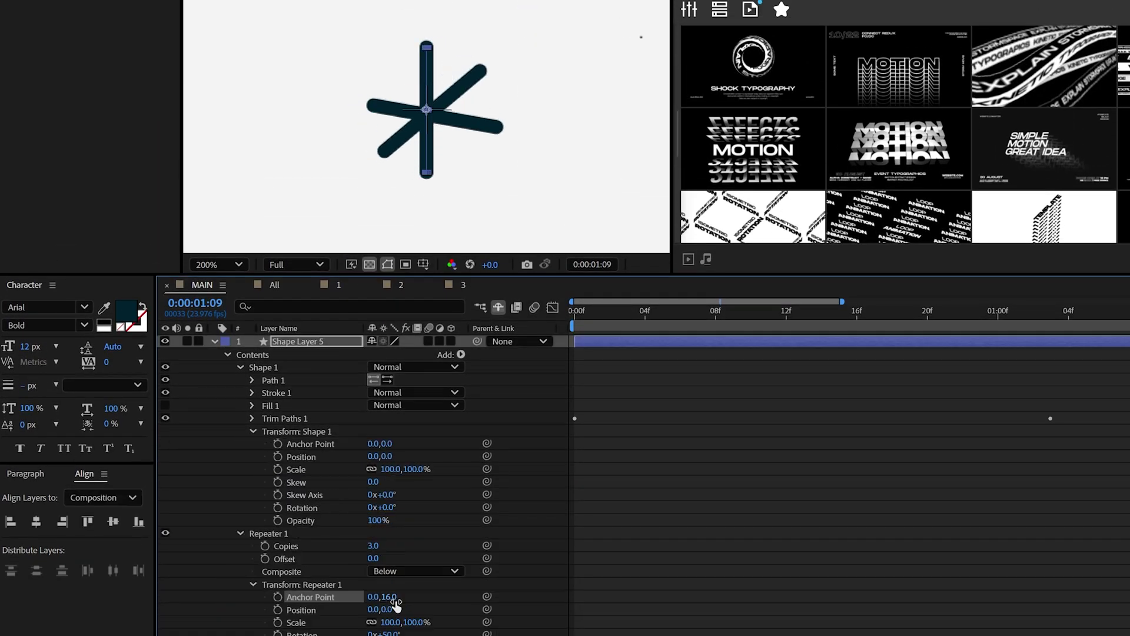
drag(378, 598, 383, 598)
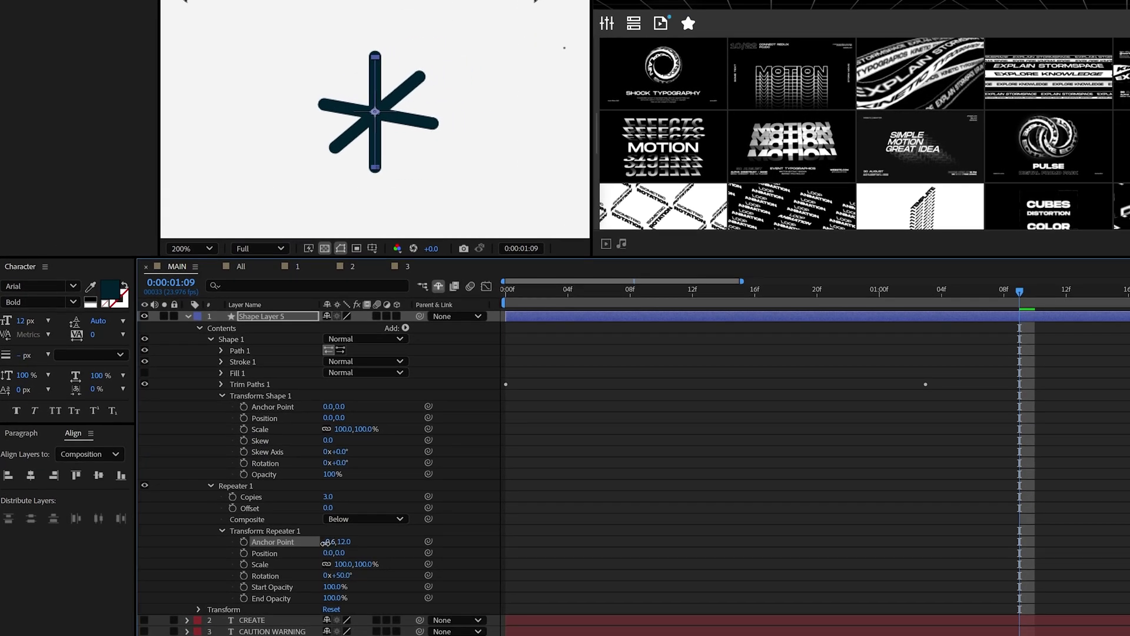
click(355, 489)
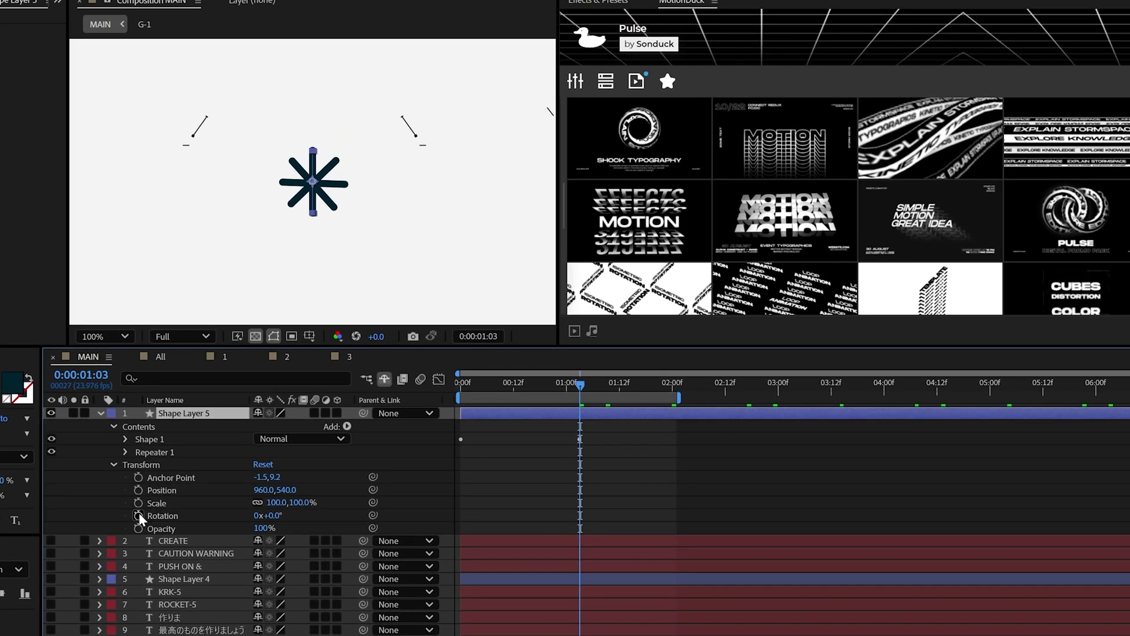
alt+click(140, 516)
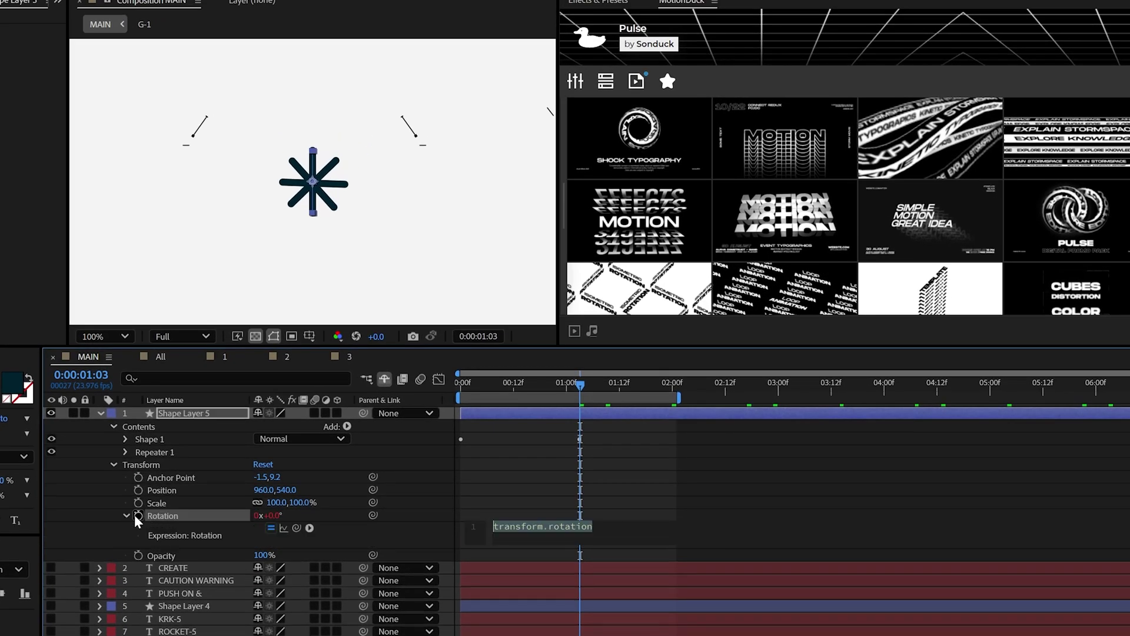
text(time*100)
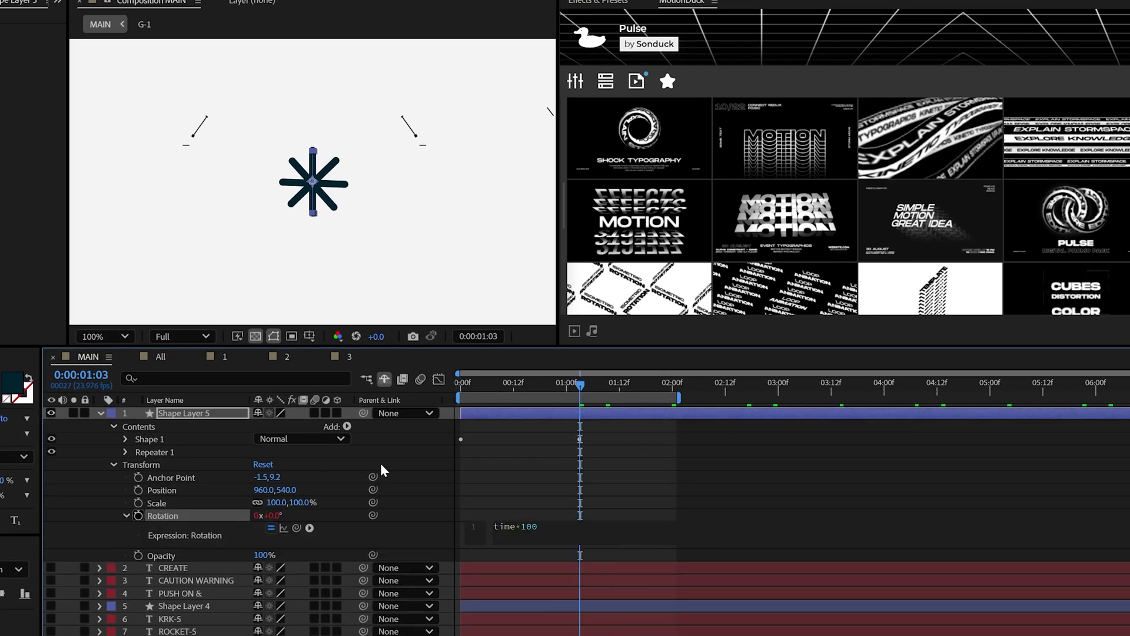